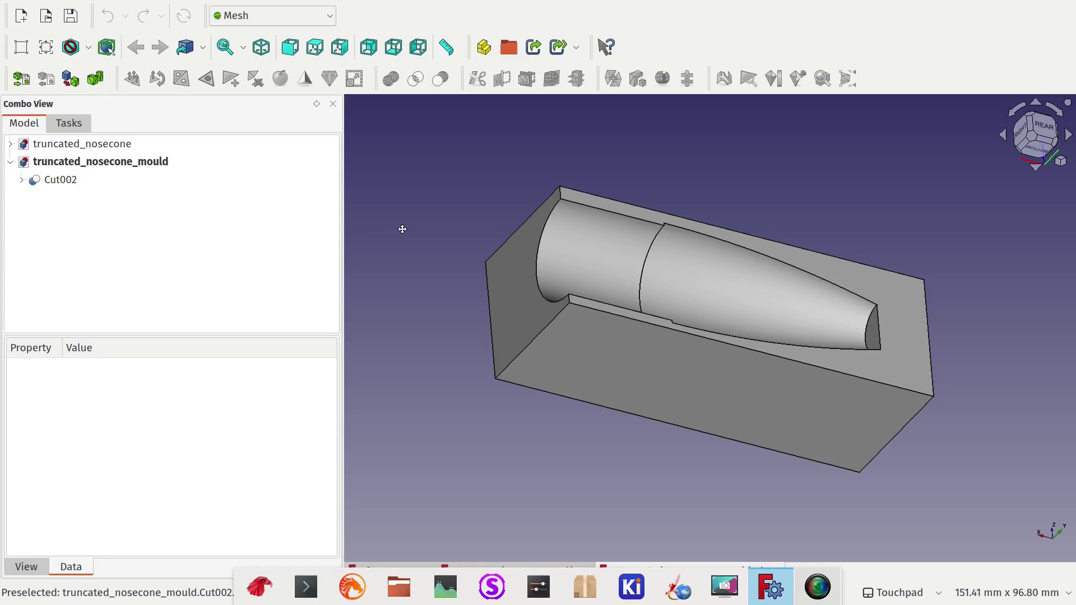
Look over the mould document, return to truncated_nosecone, and switch to the Part workbench
{"action": "scroll", "coordinate": [402, 230], "scroll_direction": "down", "scroll_amount": 3}
{"action": "scroll", "coordinate": [403, 229], "scroll_direction": "up", "scroll_amount": 4}
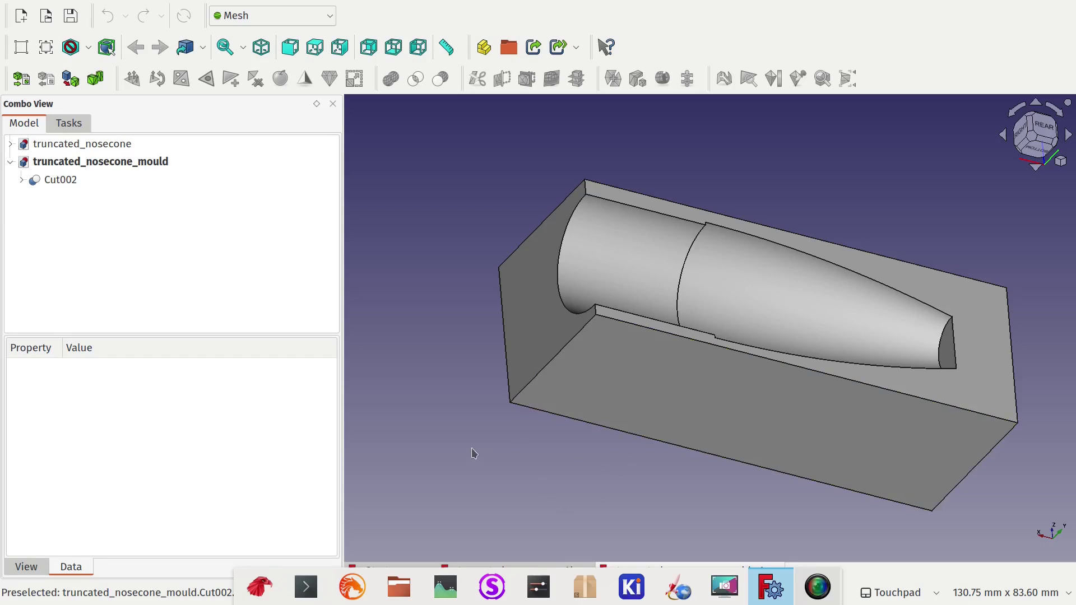
{"action": "scroll", "coordinate": [454, 443], "scroll_direction": "down", "scroll_amount": 3}
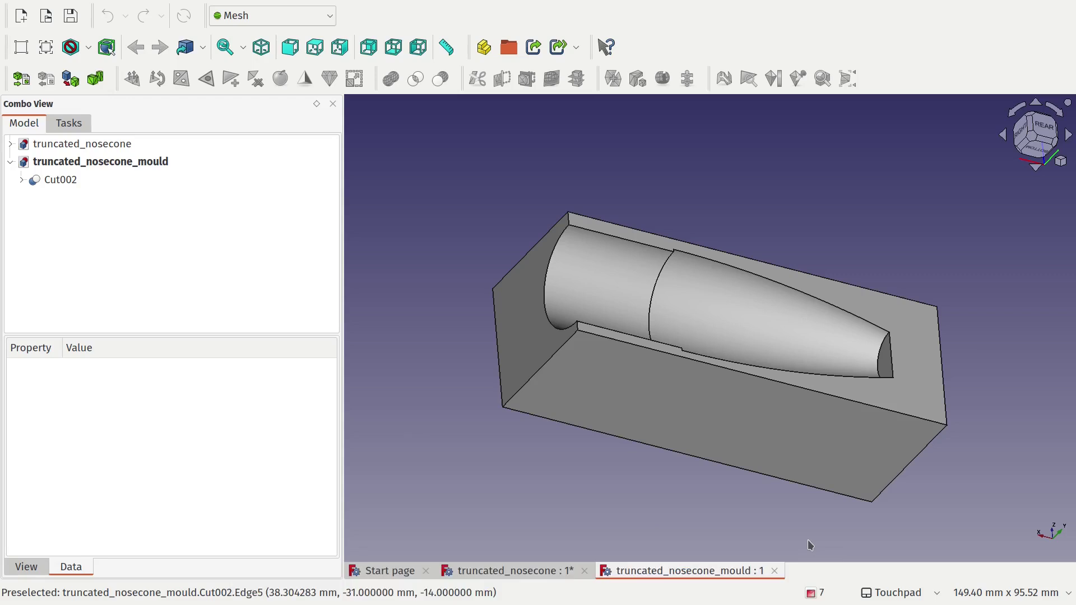
{"action": "left_click", "coordinate": [522, 571]}
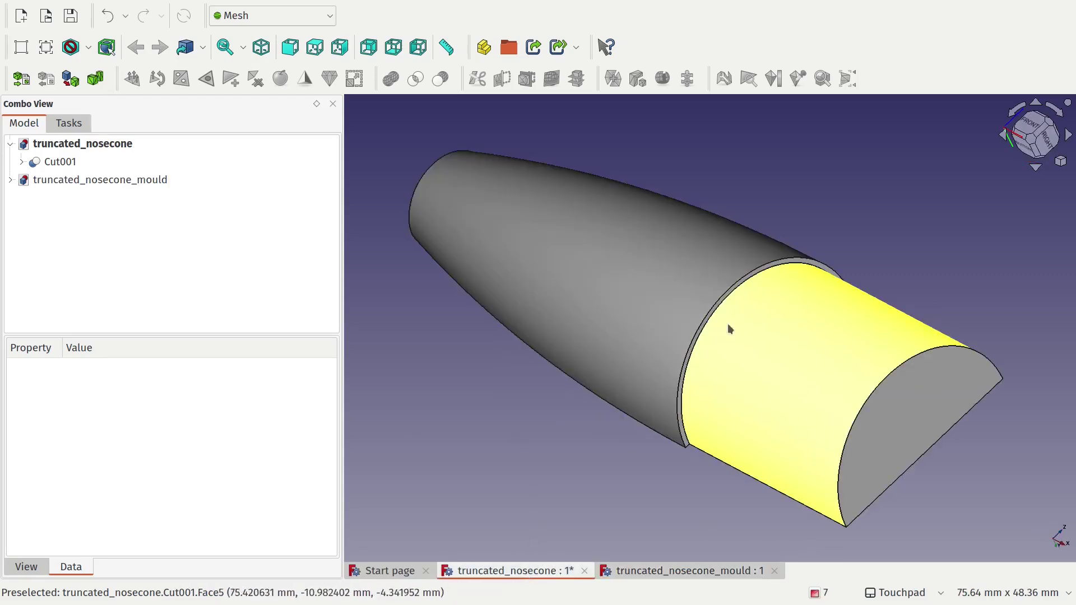
{"action": "left_click", "coordinate": [690, 571]}
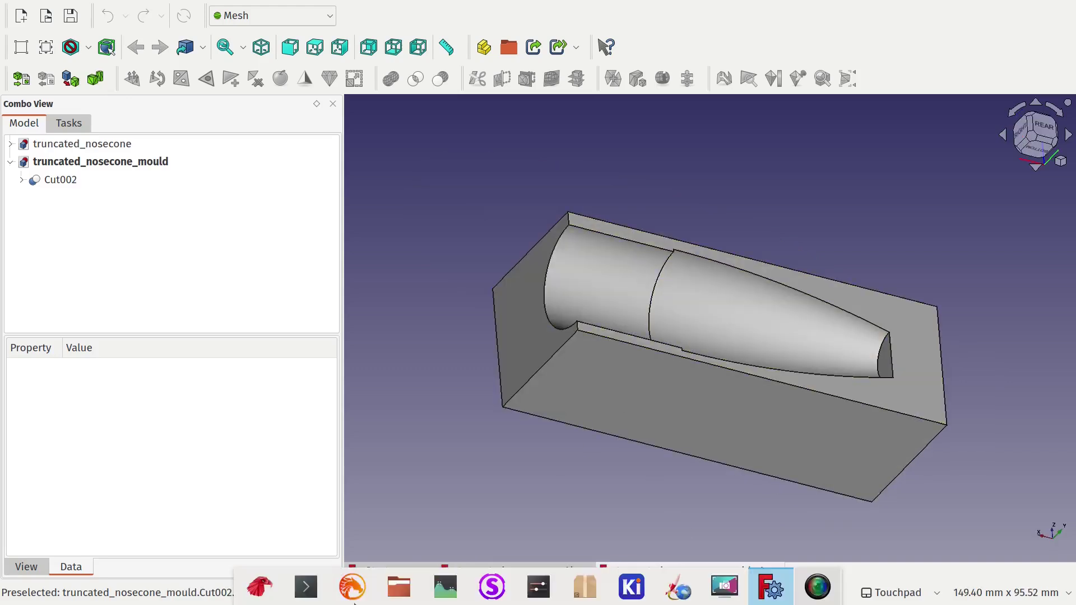
{"action": "left_click", "coordinate": [496, 571]}
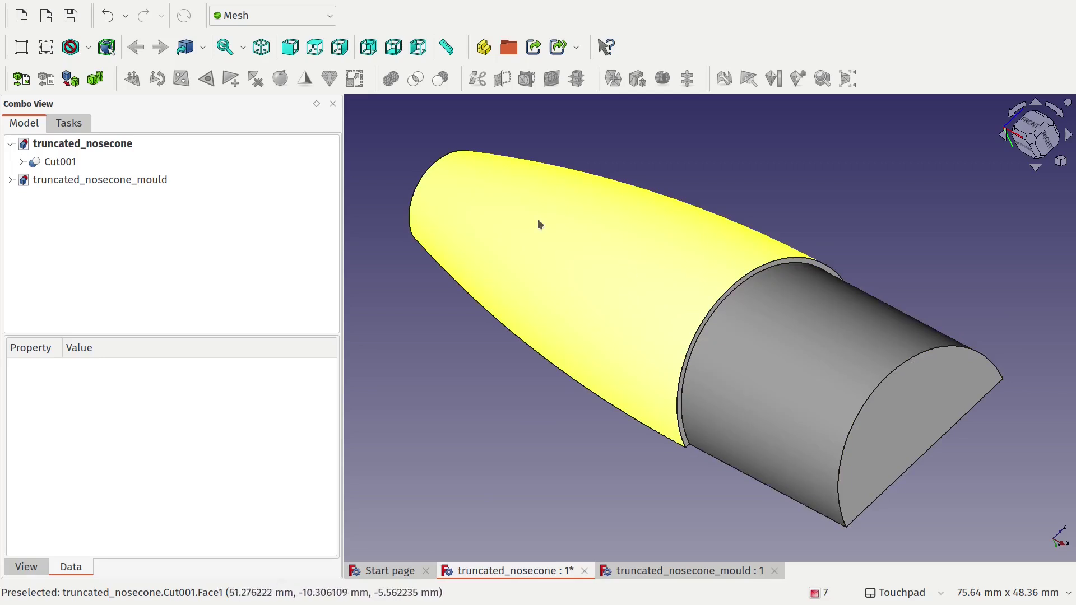
{"action": "left_click", "coordinate": [317, 16]}
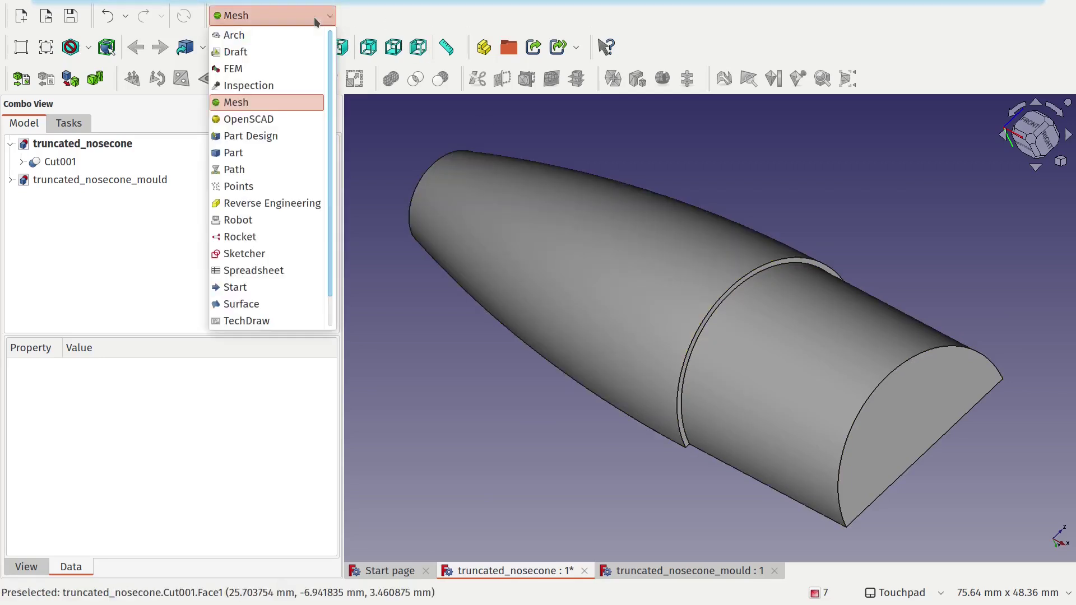
{"action": "left_click", "coordinate": [254, 153]}
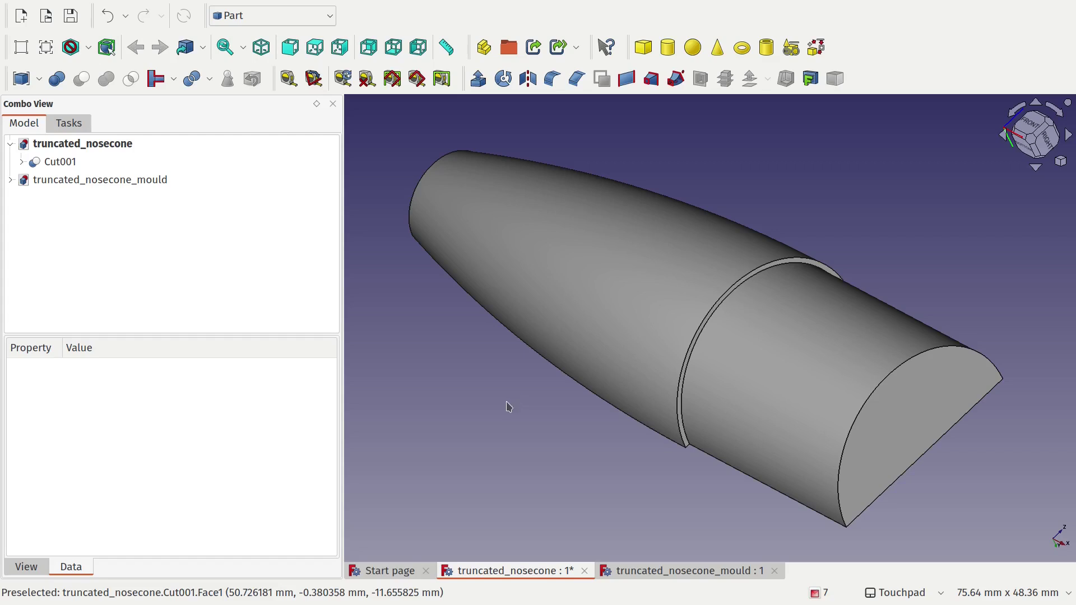
Close truncated_nosecone_mould, then select Cut001's cylindrical shoulder face and its cone face together
{"action": "left_click", "coordinate": [659, 574]}
{"action": "left_click", "coordinate": [774, 570]}
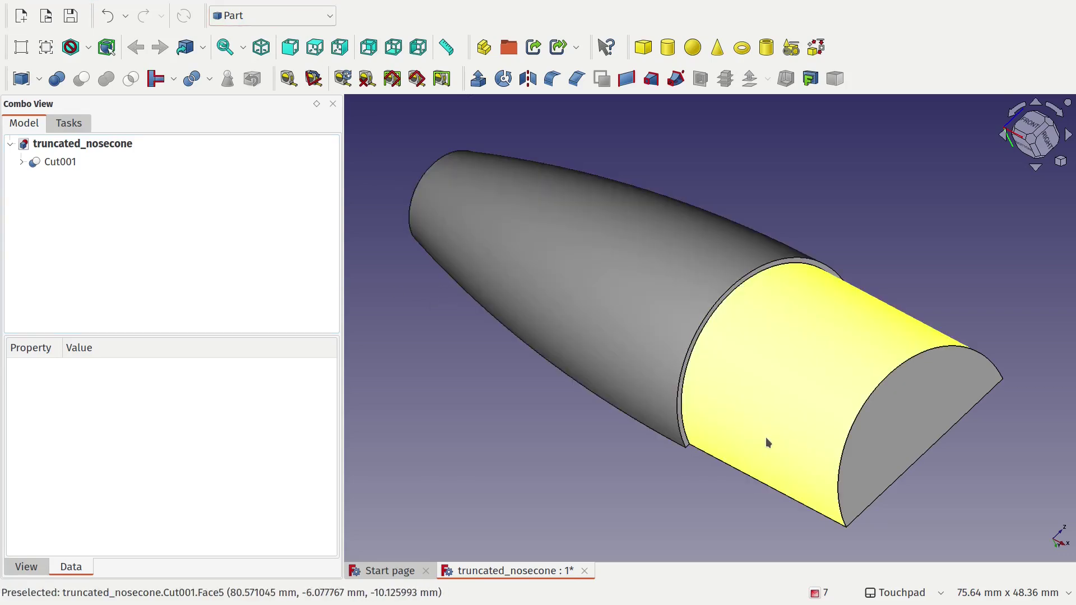
{"action": "left_click", "coordinate": [766, 439]}
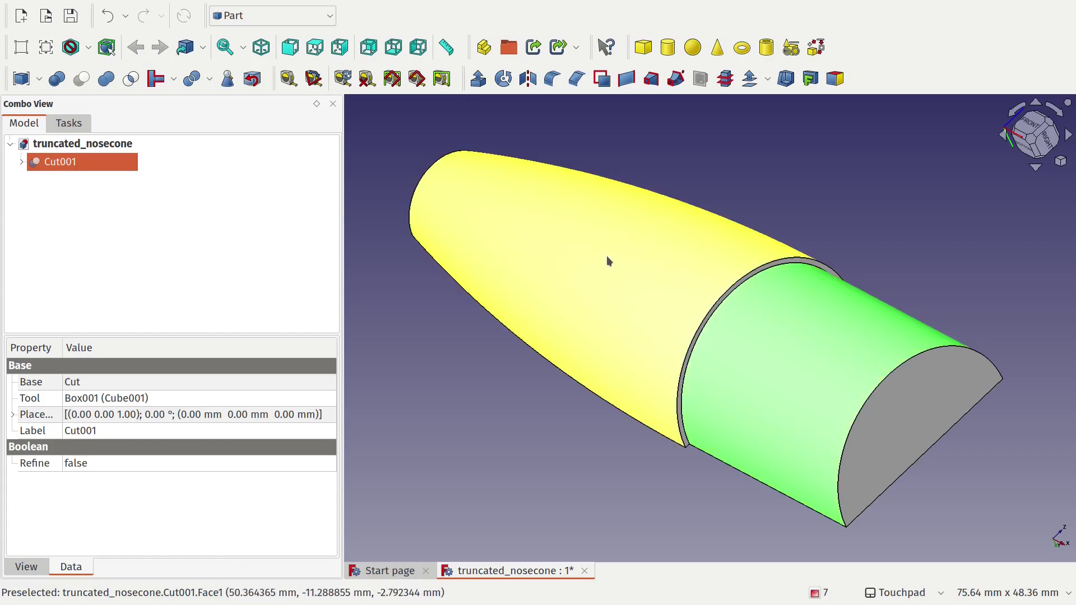
{"action": "left_click", "coordinate": [608, 260], "text": "ctrl"}
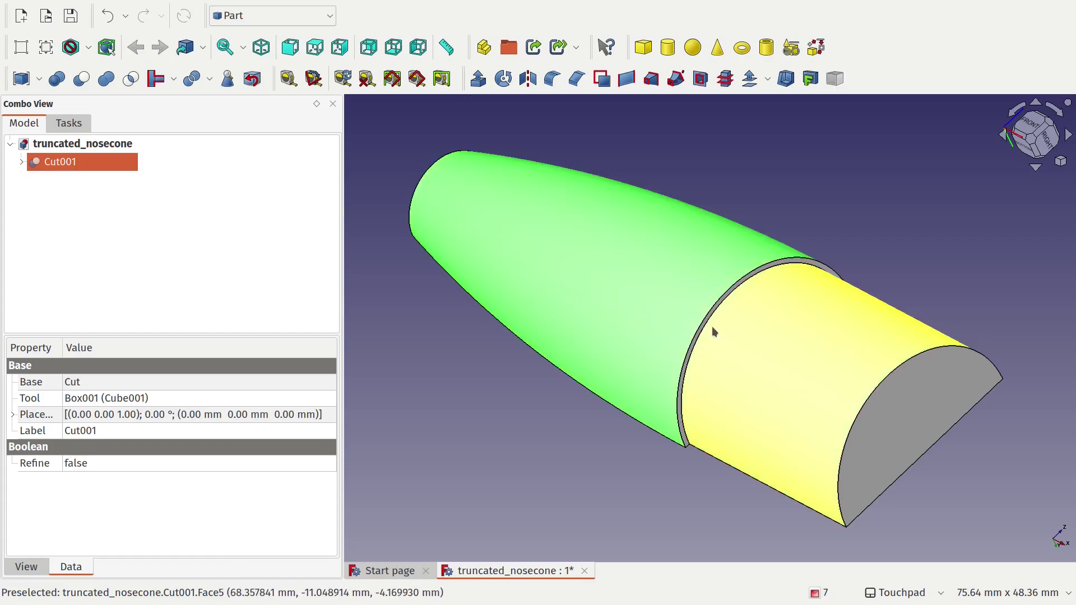
{"action": "scroll", "coordinate": [710, 320], "scroll_direction": "up", "scroll_amount": 10}
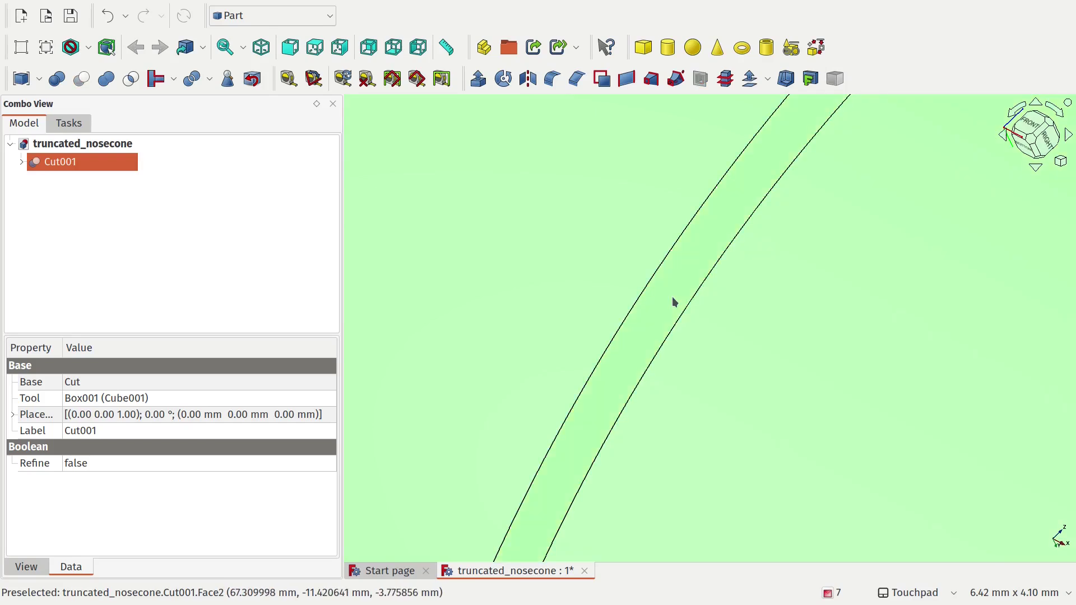
{"action": "scroll", "coordinate": [673, 299], "scroll_direction": "down", "scroll_amount": 5}
{"action": "scroll", "coordinate": [672, 294], "scroll_direction": "down", "scroll_amount": 9}
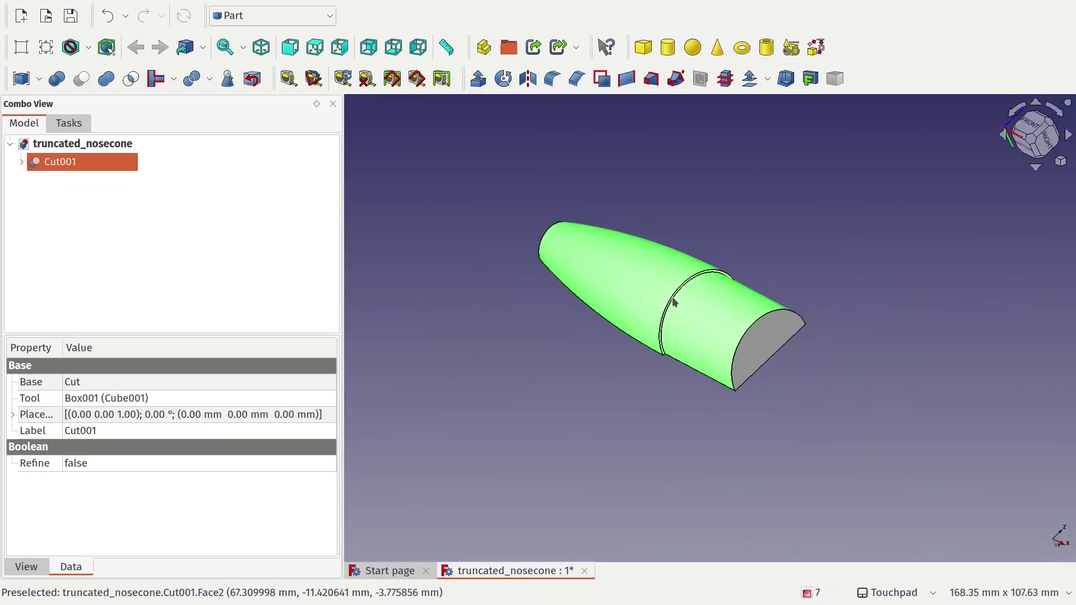
{"action": "scroll", "coordinate": [674, 297], "scroll_direction": "up", "scroll_amount": 2}
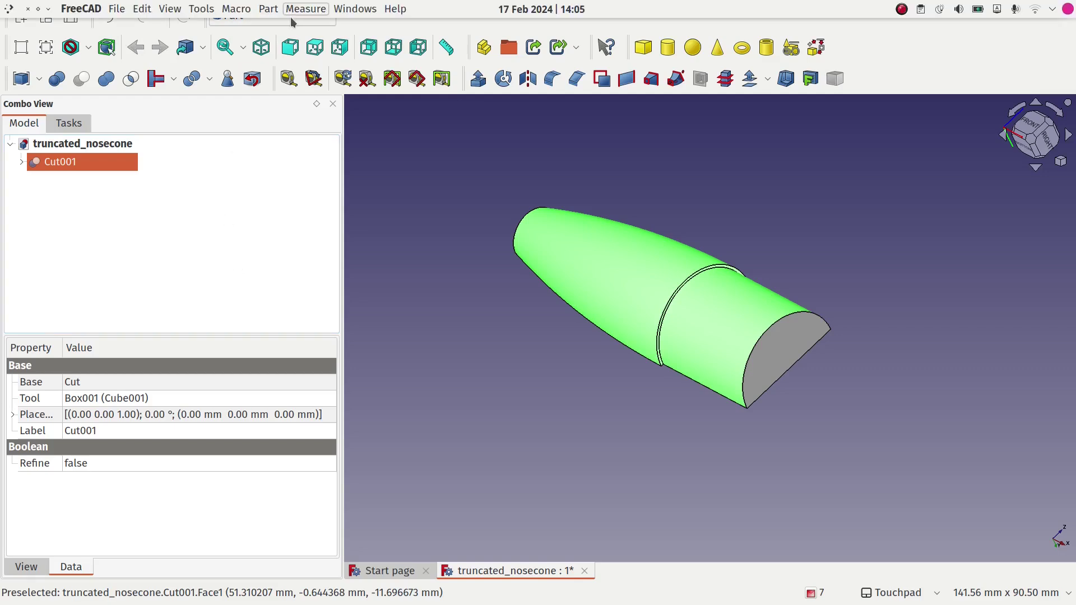
Create shape element copies of the selected faces and hide the Cut001 solid
{"action": "left_click", "coordinate": [278, 8]}
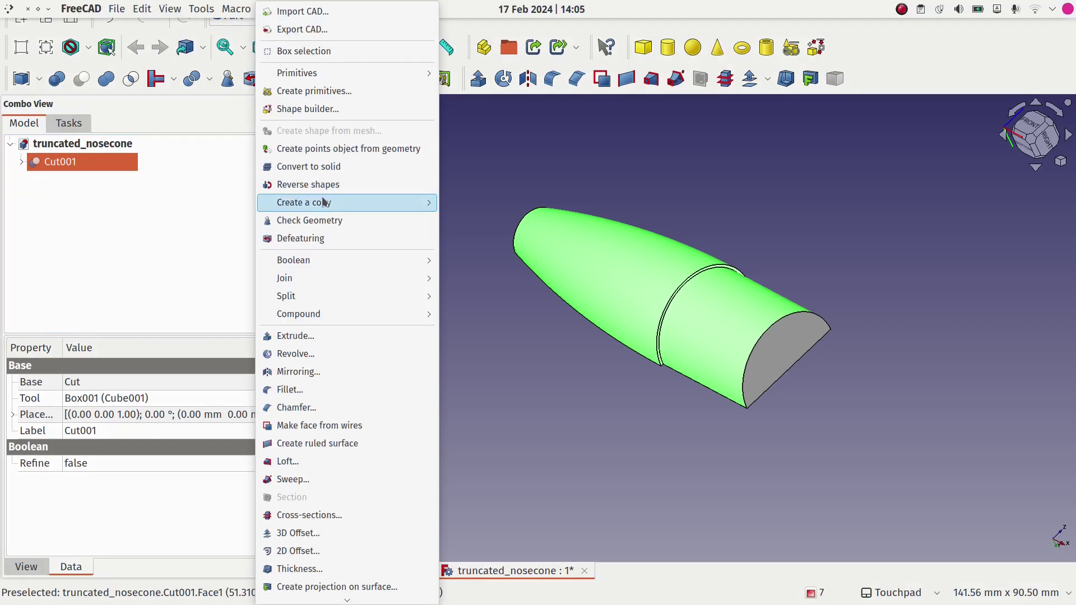
{"action": "mouse_move", "coordinate": [324, 202]}
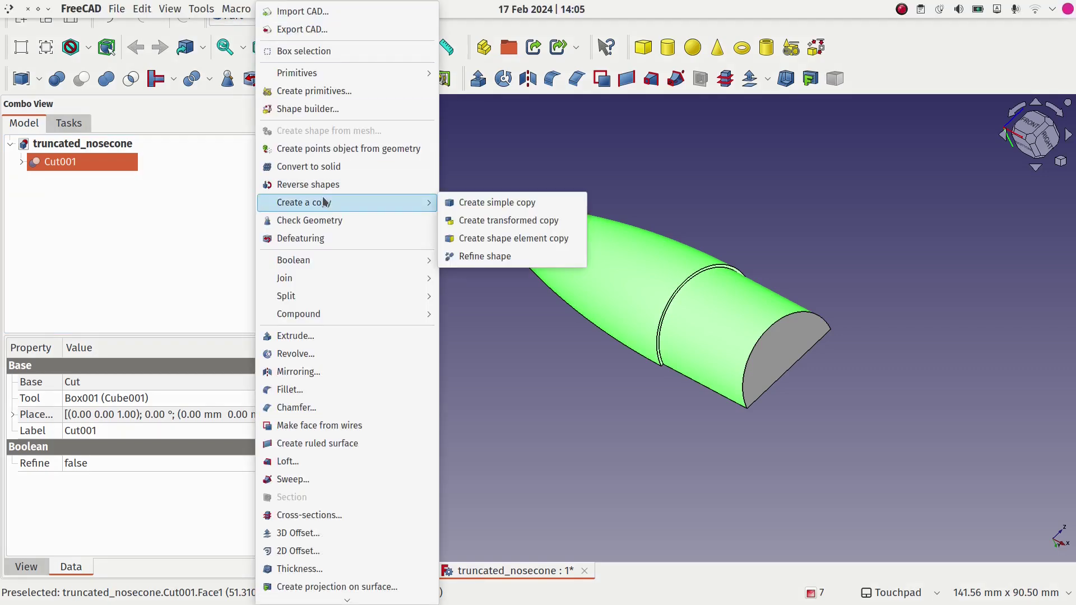
{"action": "left_click", "coordinate": [510, 239]}
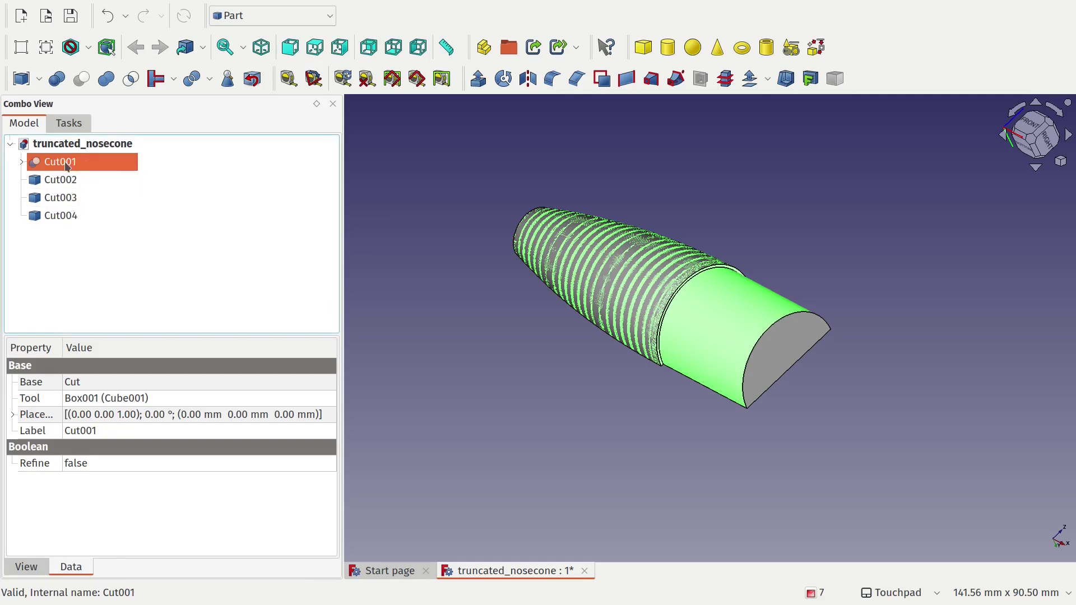
{"action": "key", "text": "space"}
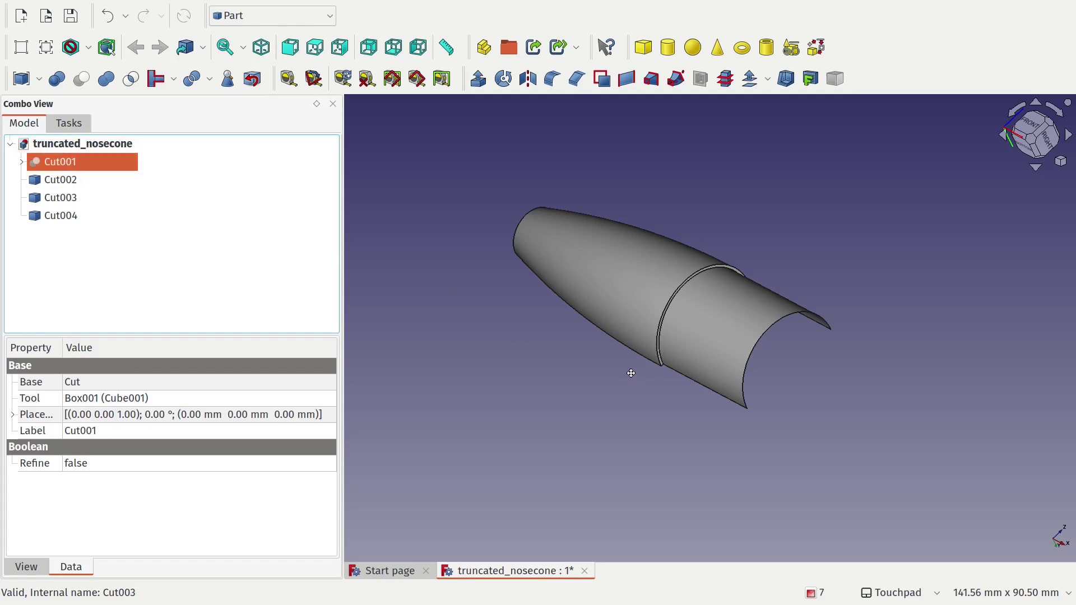
{"action": "mouse_move", "coordinate": [632, 372]}
{"action": "left_mouse_down", "text": "alt"}
{"action": "mouse_move", "coordinate": [603, 319]}
{"action": "mouse_move", "coordinate": [521, 278]}
{"action": "mouse_move", "coordinate": [601, 374]}
{"action": "mouse_move", "coordinate": [691, 351]}
{"action": "mouse_move", "coordinate": [670, 221]}
{"action": "mouse_move", "coordinate": [684, 221]}
{"action": "mouse_move", "coordinate": [630, 383]}
{"action": "left_mouse_up", "text": "alt"}
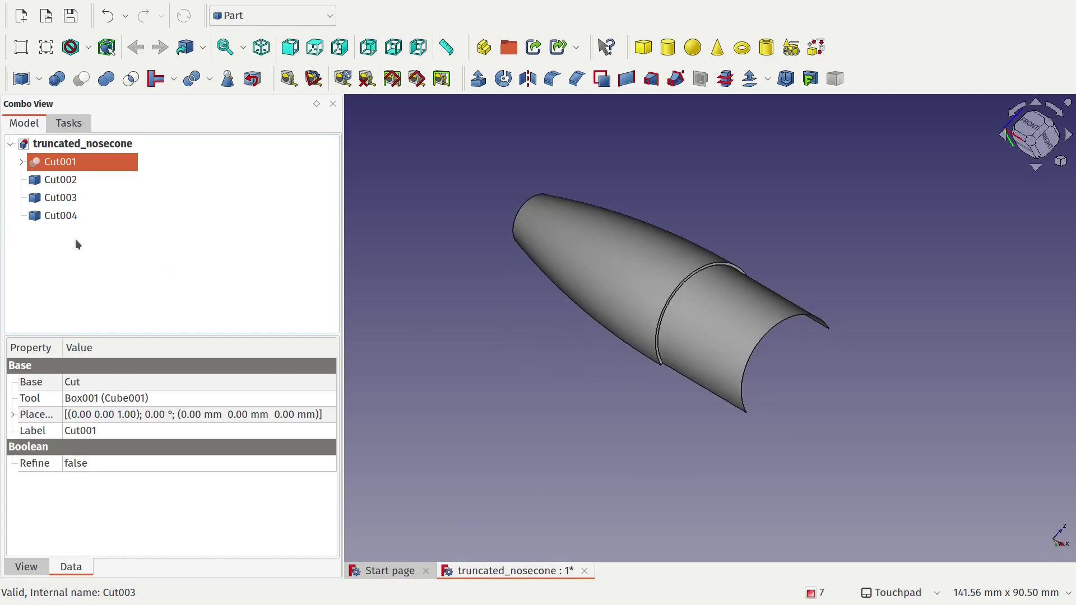
Union Cut002, Cut003 and Cut004, accepting the non-solids warning, then select the resulting Fusion
{"action": "left_click", "coordinate": [75, 217]}
{"action": "left_click", "coordinate": [58, 163], "text": "shift"}
{"action": "left_click", "coordinate": [58, 176], "text": "shift"}
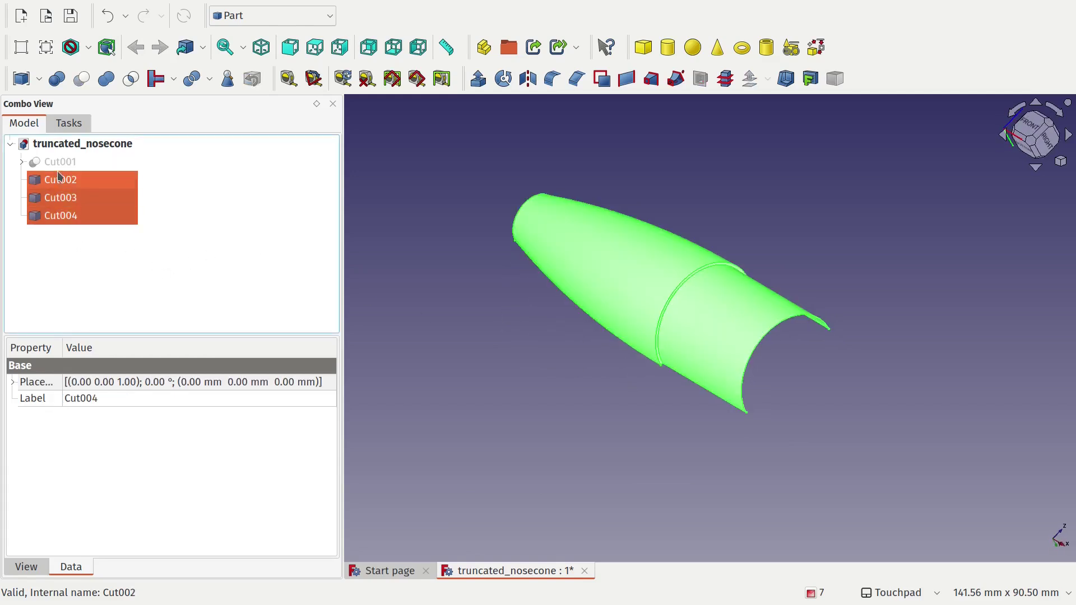
{"action": "left_click", "coordinate": [105, 80]}
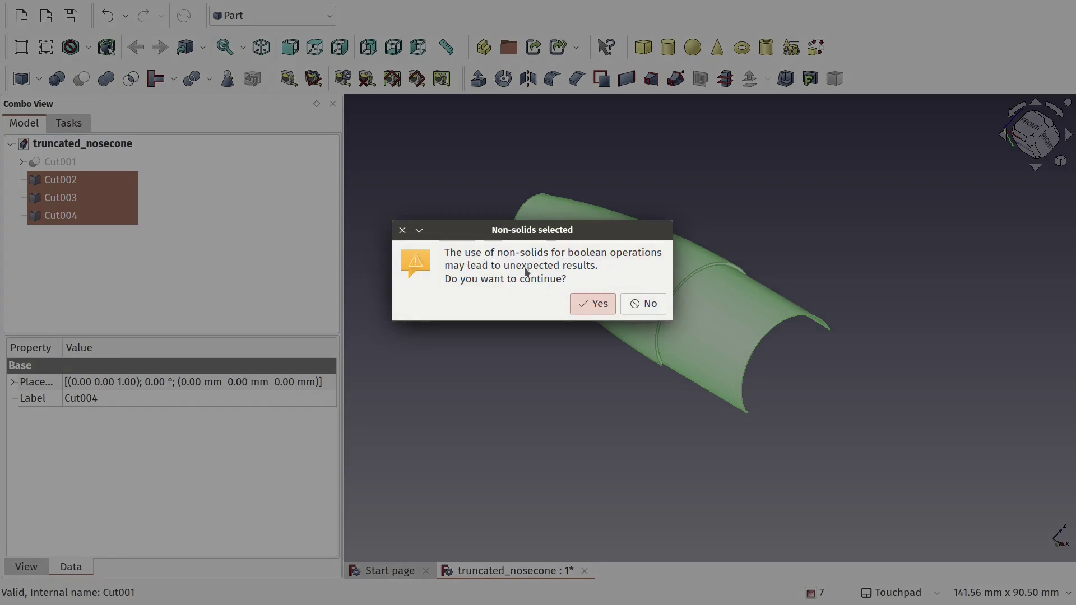
{"action": "left_click", "coordinate": [598, 307]}
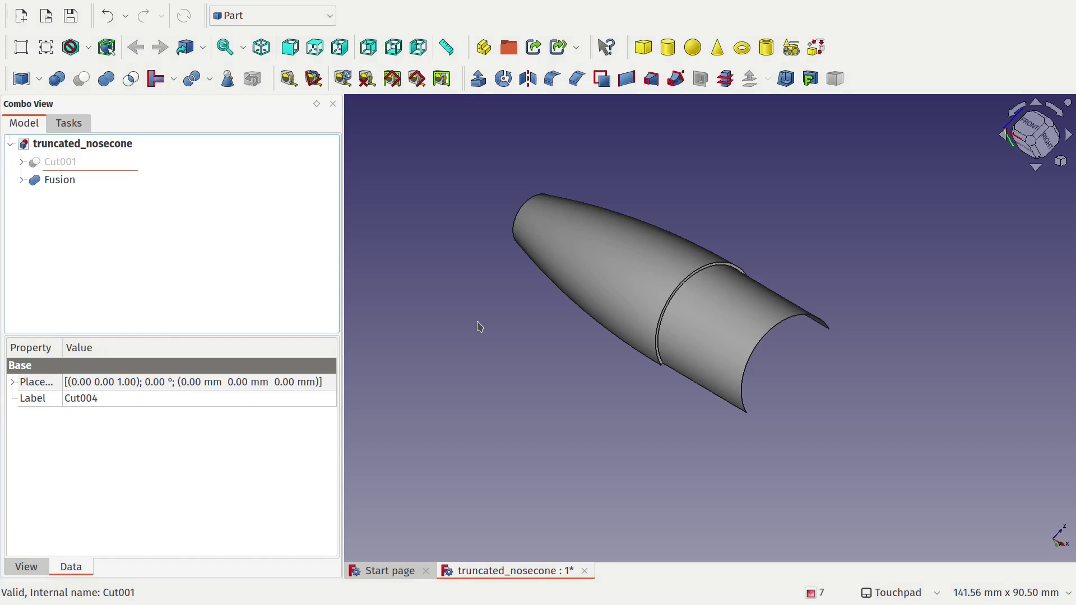
{"action": "left_click", "coordinate": [77, 181]}
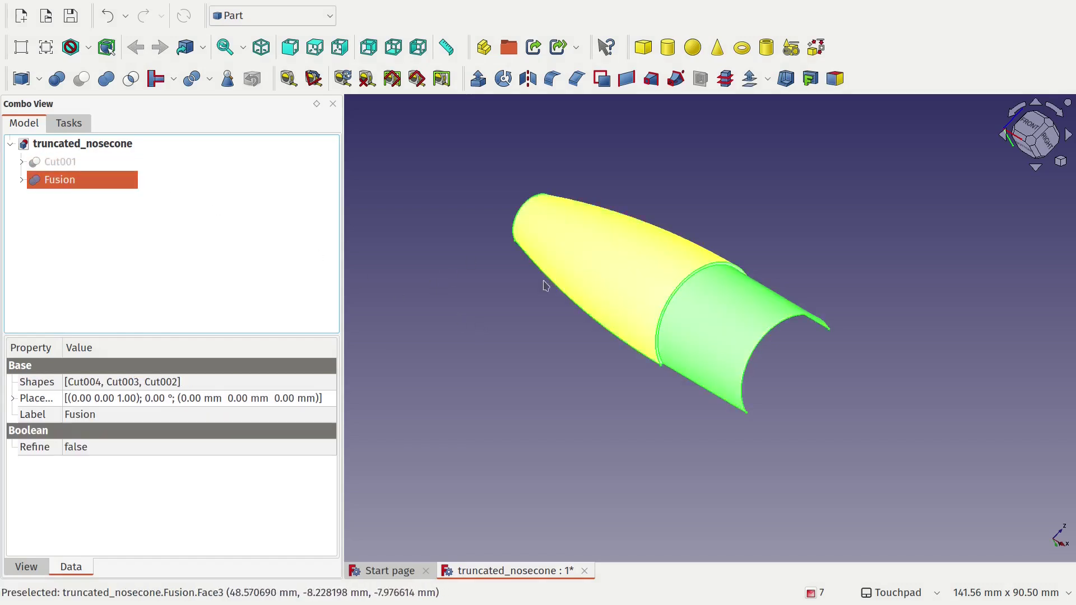
In the Mesh workbench, mesh Fusion with Standard tessellation at 0.10 mm and 5.00° deviation
{"action": "left_click", "coordinate": [330, 17]}
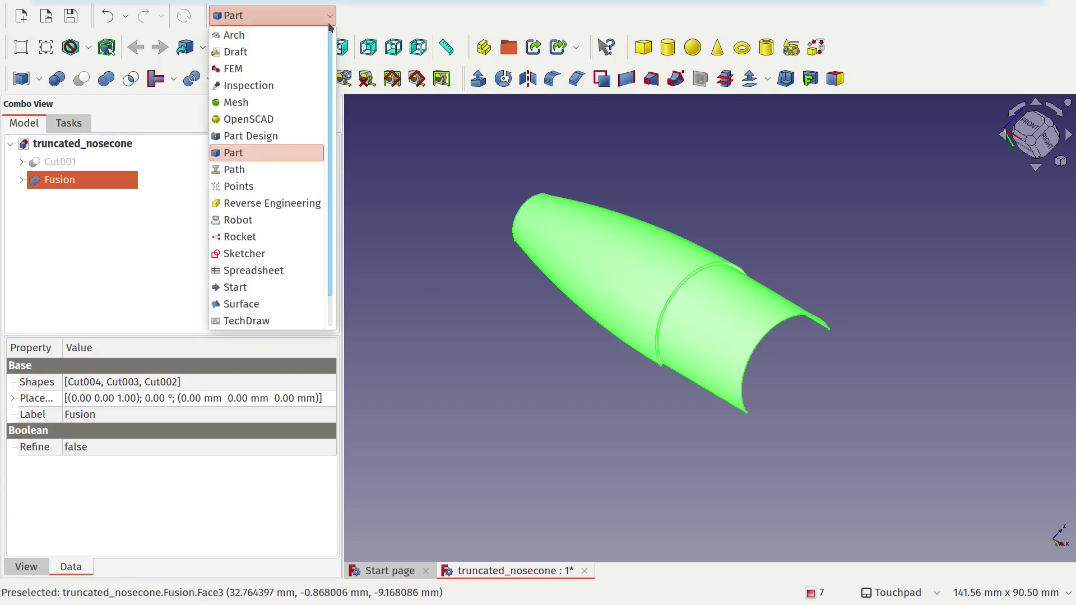
{"action": "left_click", "coordinate": [303, 109]}
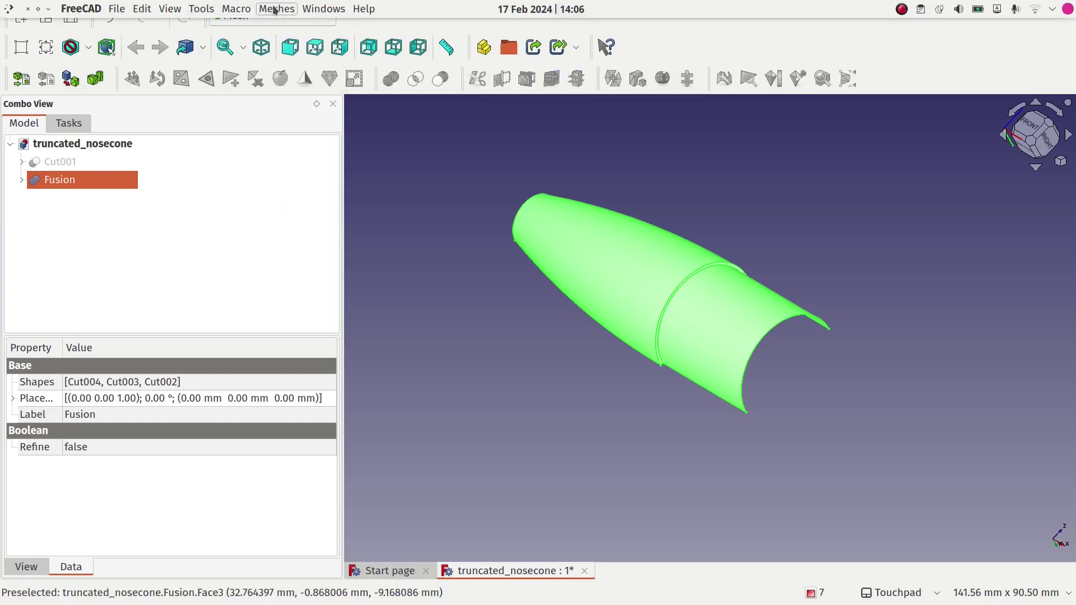
{"action": "left_click", "coordinate": [276, 9]}
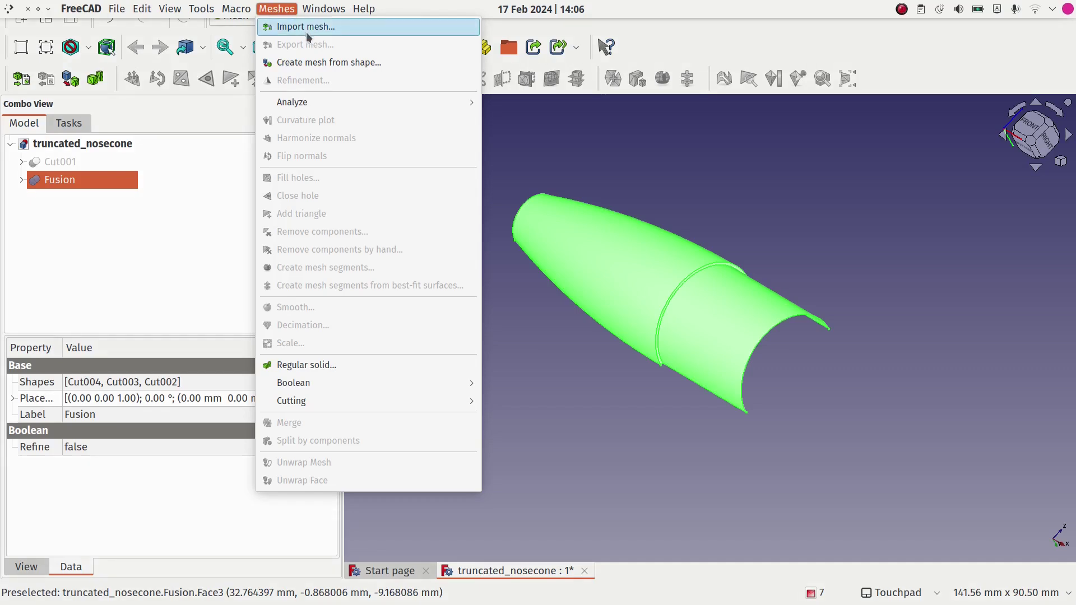
{"action": "left_click", "coordinate": [310, 62]}
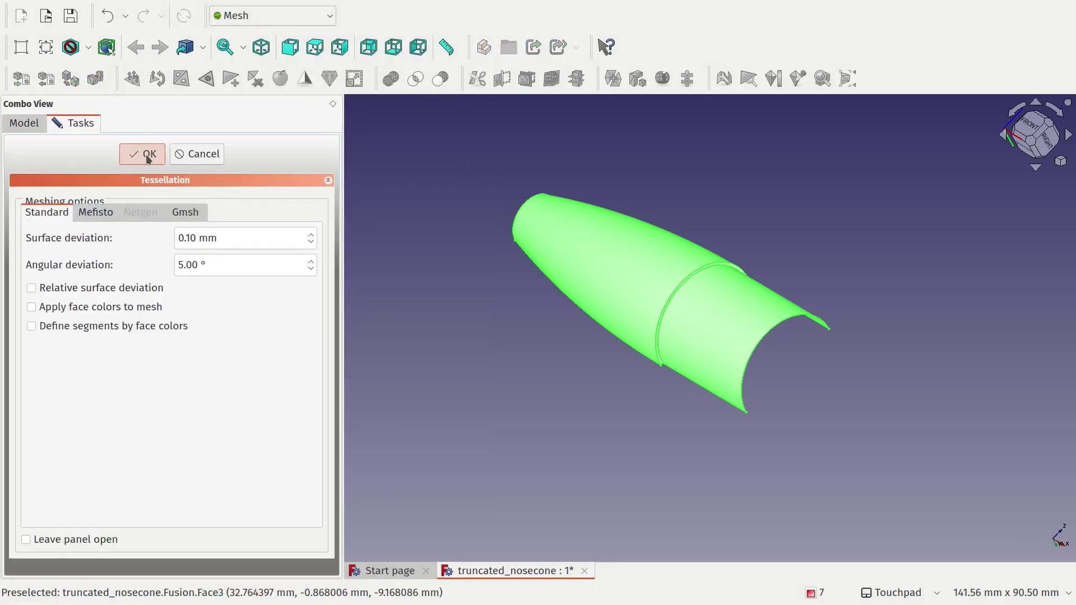
{"action": "left_click", "coordinate": [145, 154]}
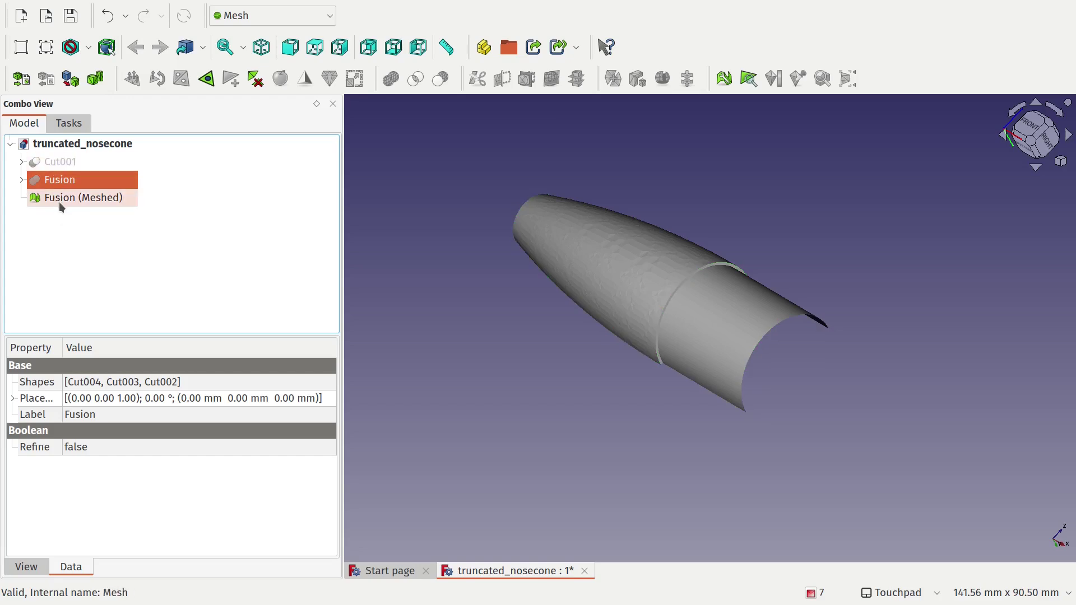
Run Unwrap Mesh on Fusion (Meshed) to produce the flat Shape outline
{"action": "left_click", "coordinate": [59, 202]}
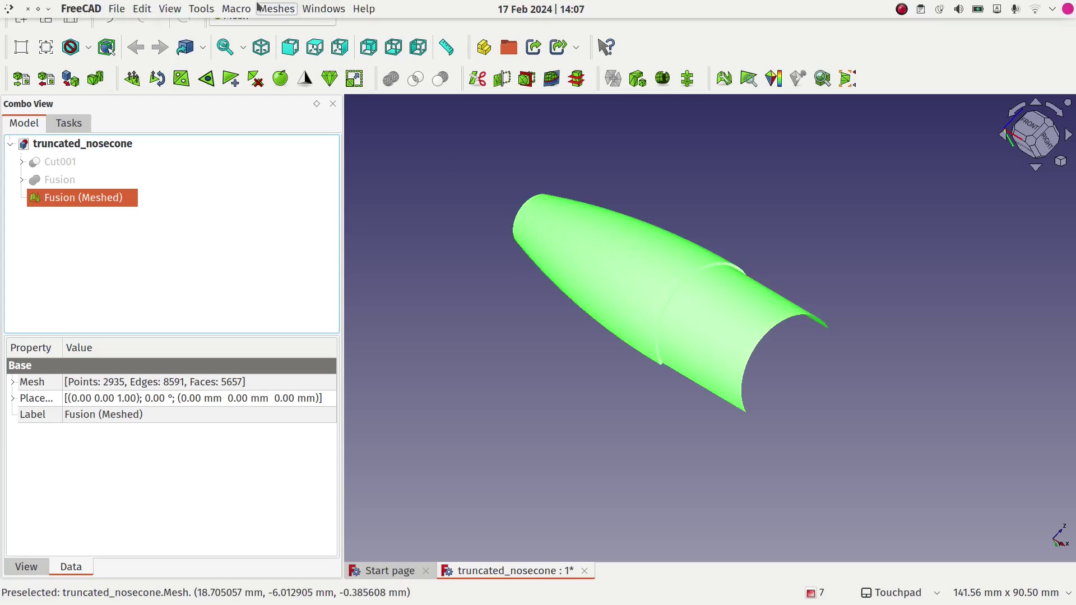
{"action": "left_click", "coordinate": [274, 8]}
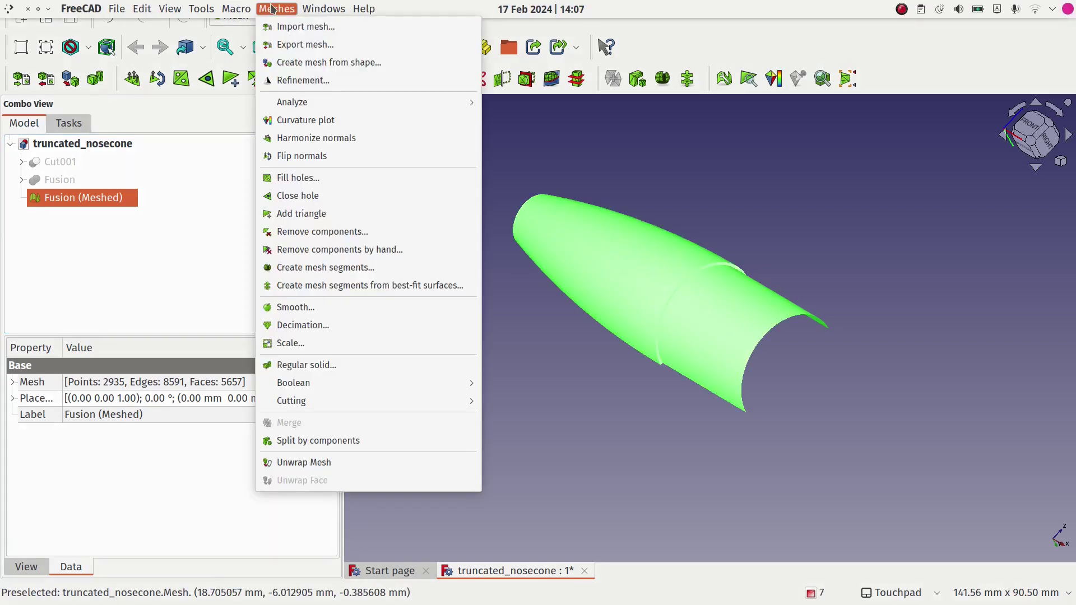
{"action": "left_click", "coordinate": [334, 465]}
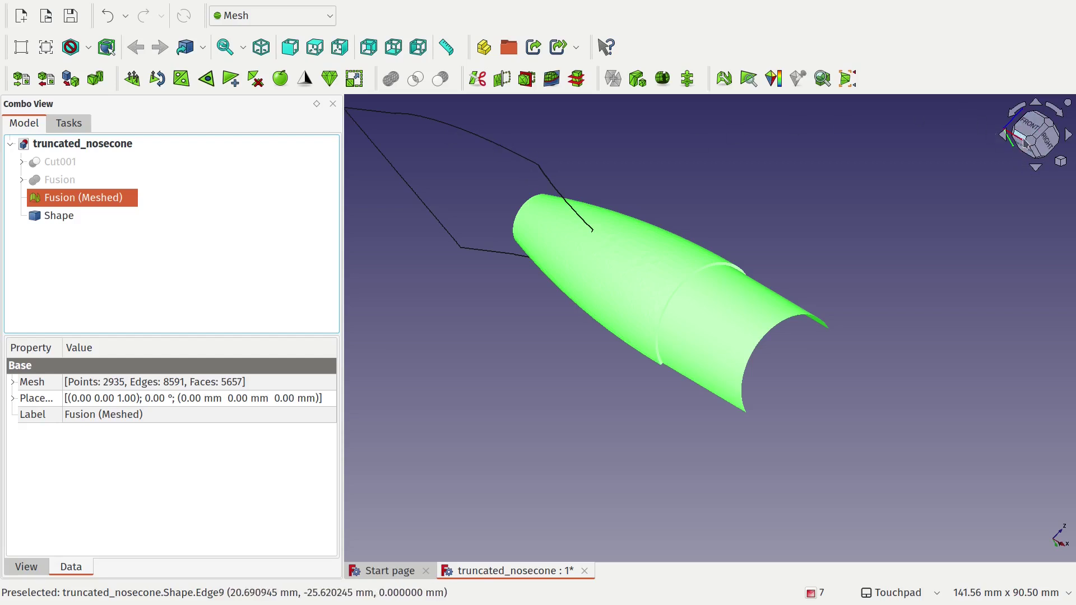
Switch to the top view, frame the outline, and hide Fusion (Meshed)
{"action": "left_click", "coordinate": [1036, 167]}
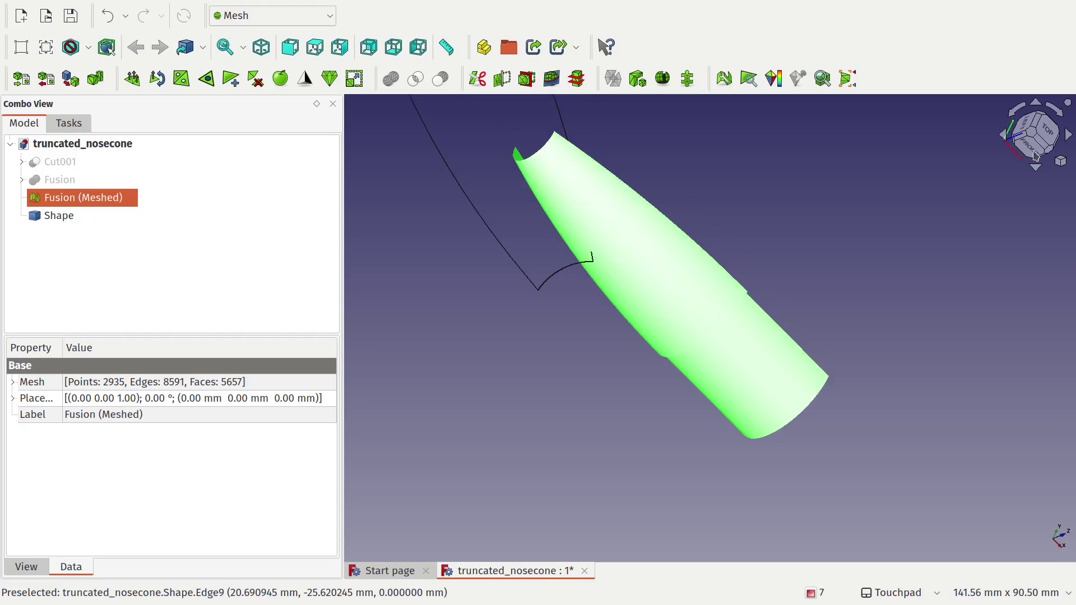
{"action": "left_click", "coordinate": [1048, 131]}
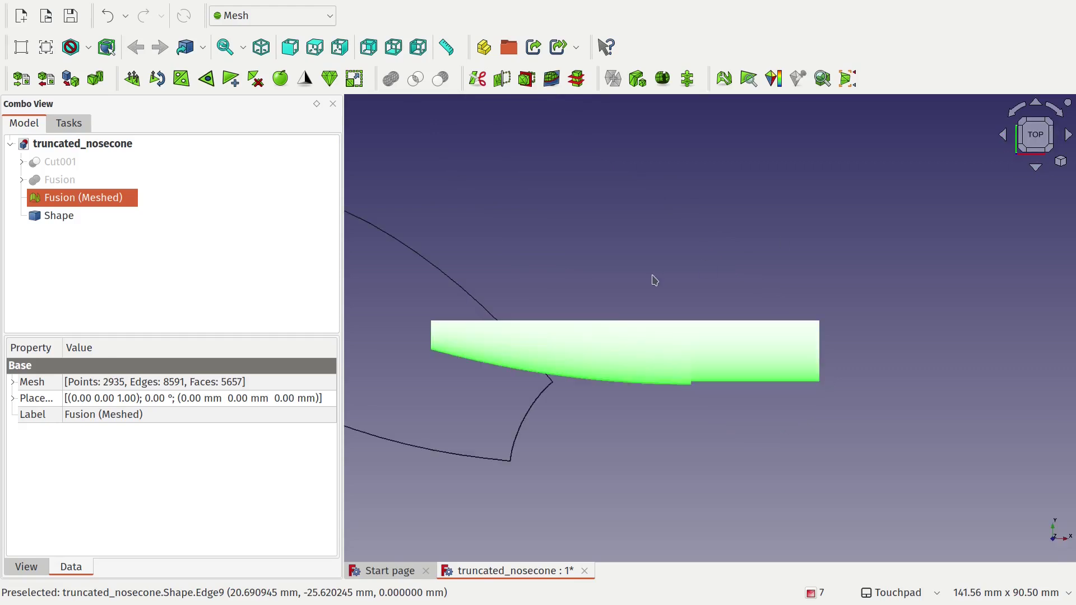
{"action": "scroll", "coordinate": [642, 274], "scroll_direction": "down", "scroll_amount": 3}
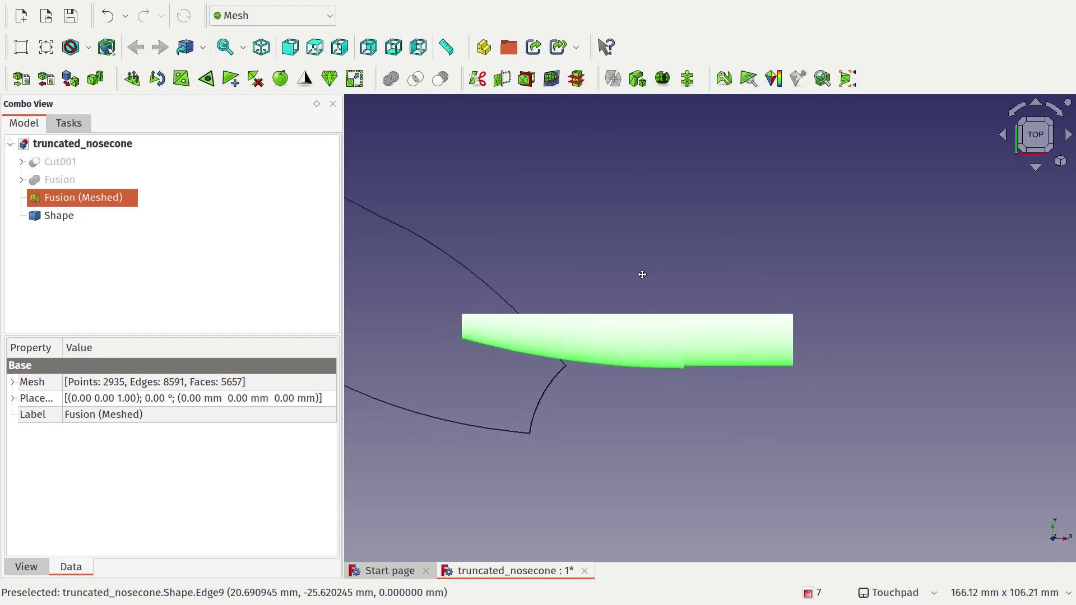
{"action": "left_click_drag", "start_coordinate": [511, 459], "coordinate": [670, 485], "text": "shift"}
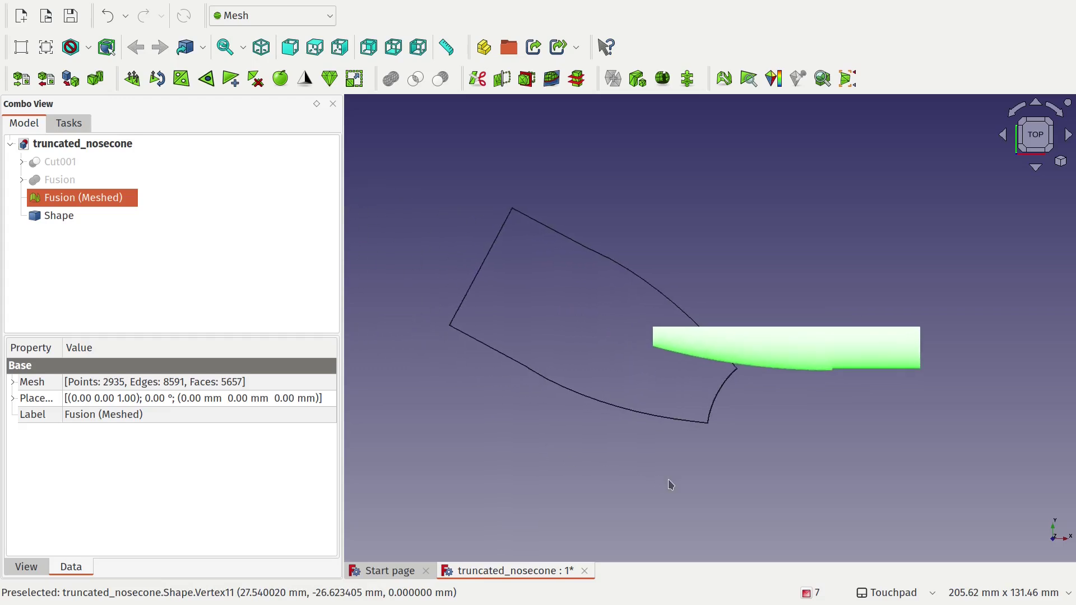
{"action": "scroll", "coordinate": [671, 485], "scroll_direction": "up", "scroll_amount": 2}
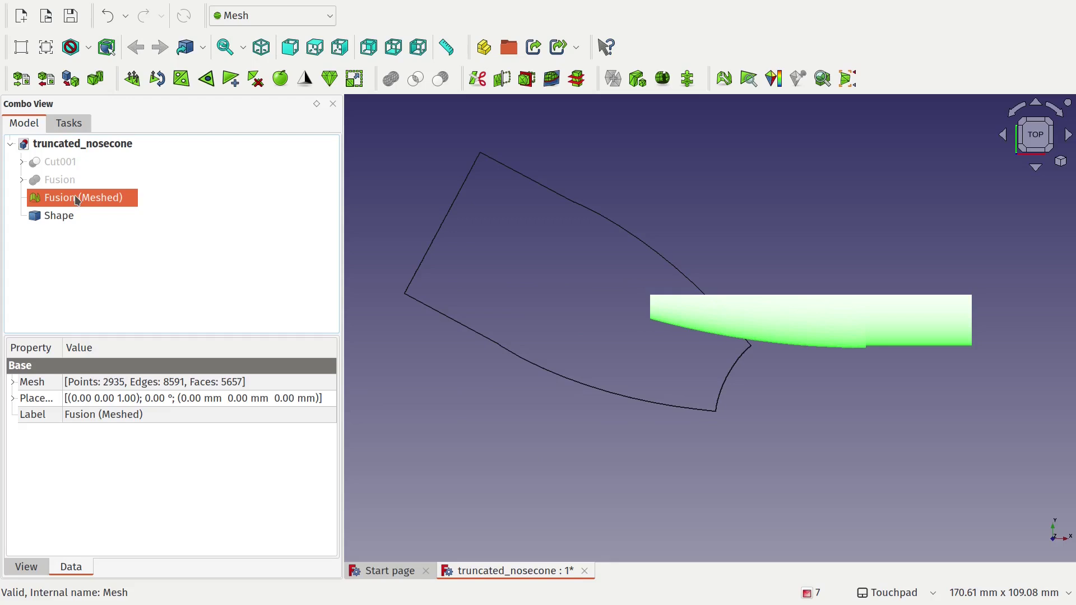
{"action": "key", "text": "space"}
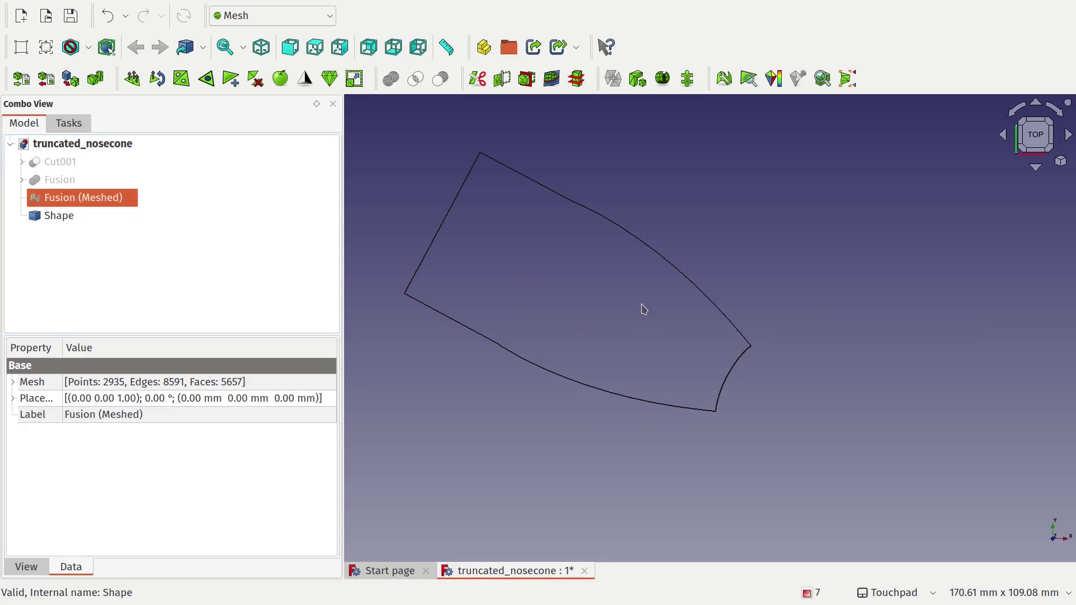
{"action": "middle_click_drag", "start_coordinate": [651, 230], "coordinate": [740, 277]}
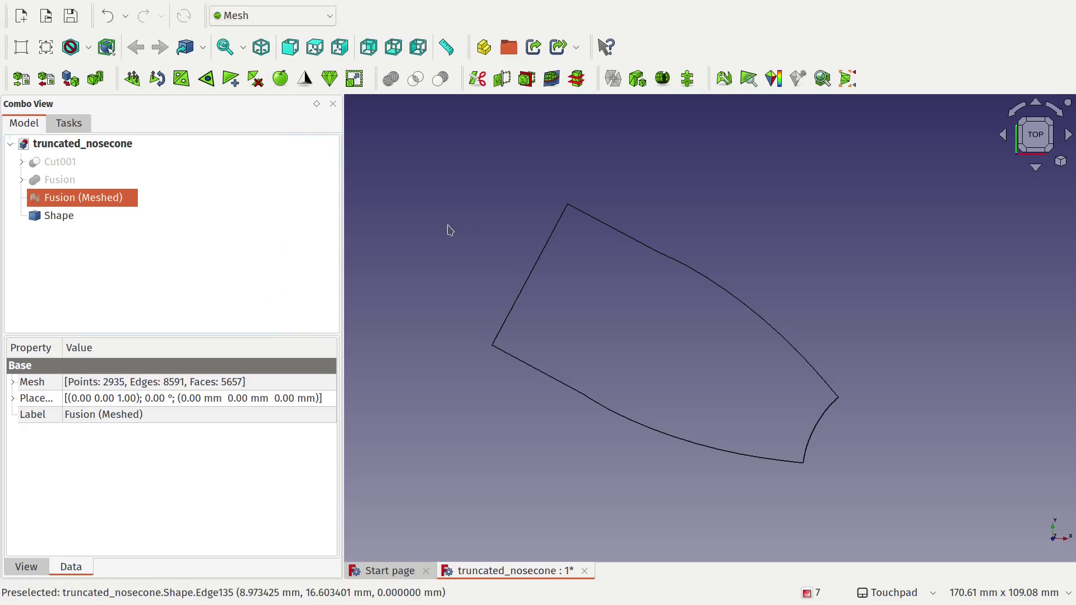
Export Shape as Flattened SVG to truncated_nosecone-Shape.svg, replacing the existing file
{"action": "left_click", "coordinate": [48, 217]}
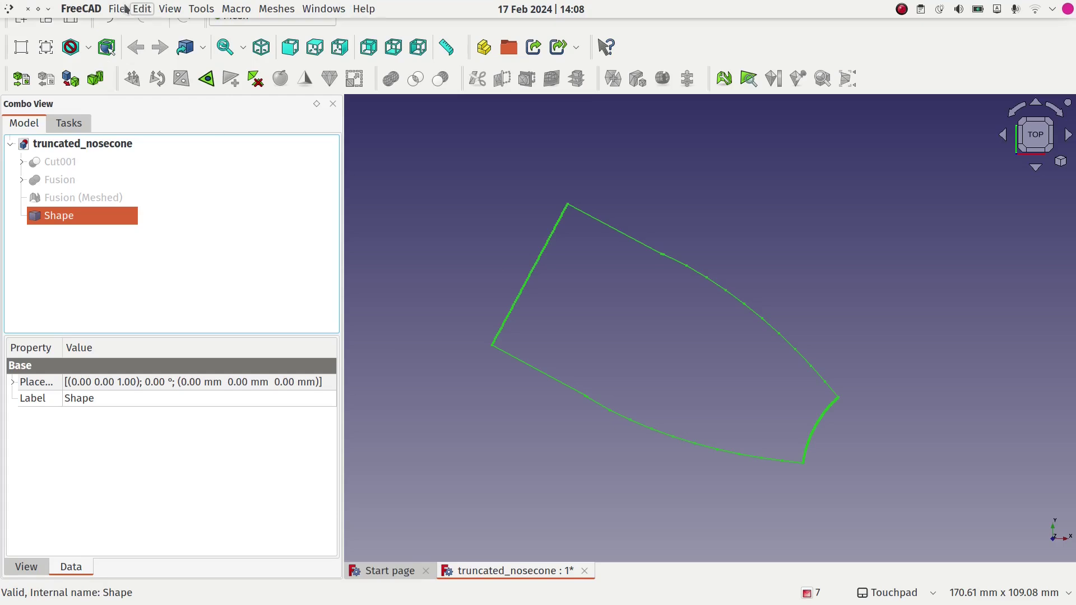
{"action": "left_click", "coordinate": [124, 8]}
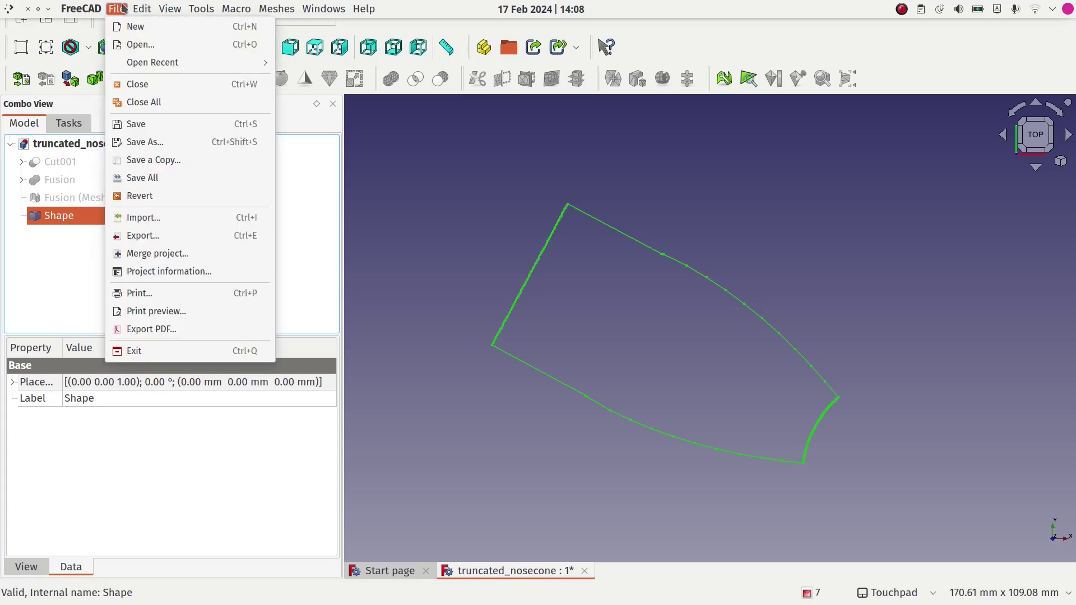
{"action": "left_click", "coordinate": [166, 237]}
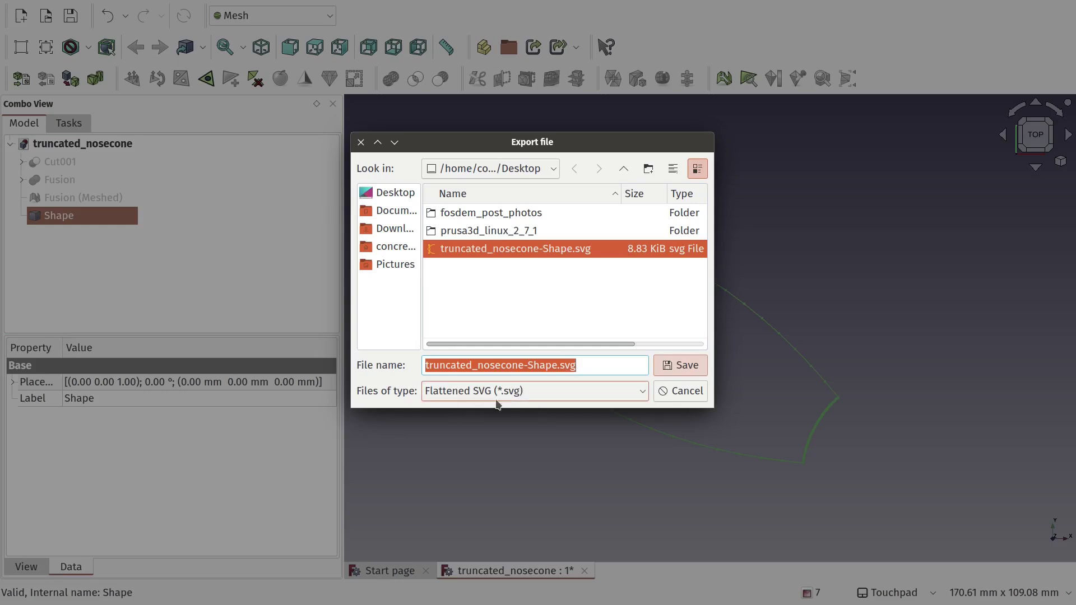
{"action": "left_click", "coordinate": [546, 392]}
{"action": "left_click", "coordinate": [546, 392]}
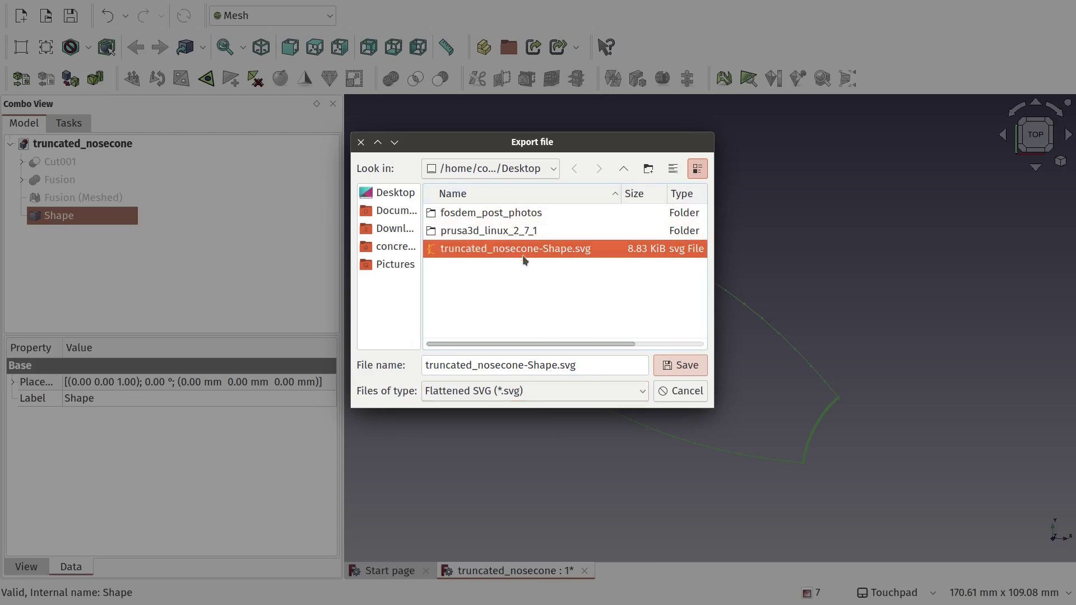
{"action": "left_click", "coordinate": [686, 367]}
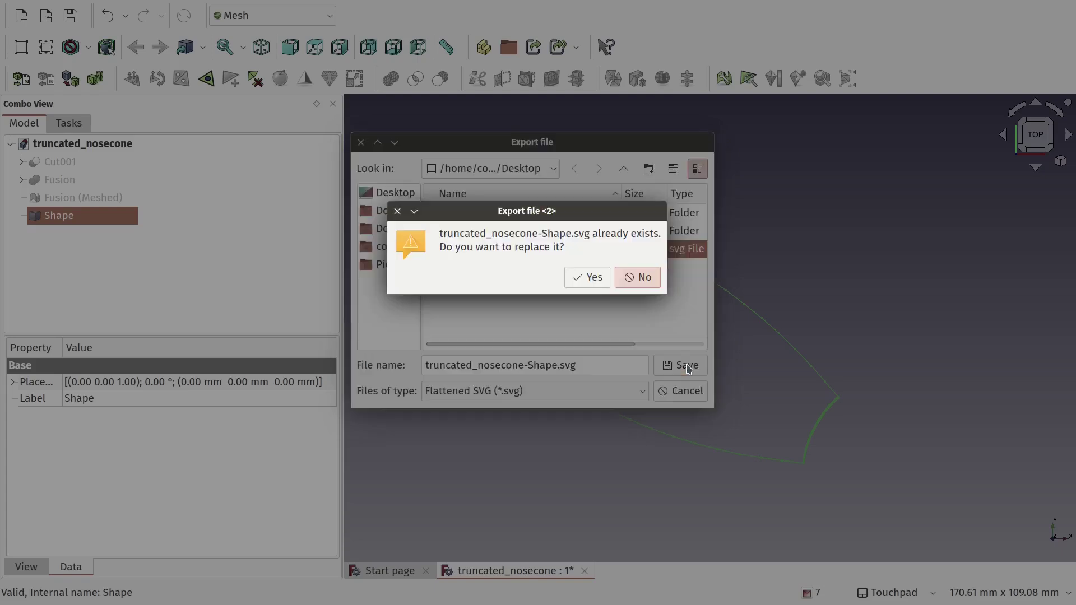
{"action": "left_click", "coordinate": [593, 278]}
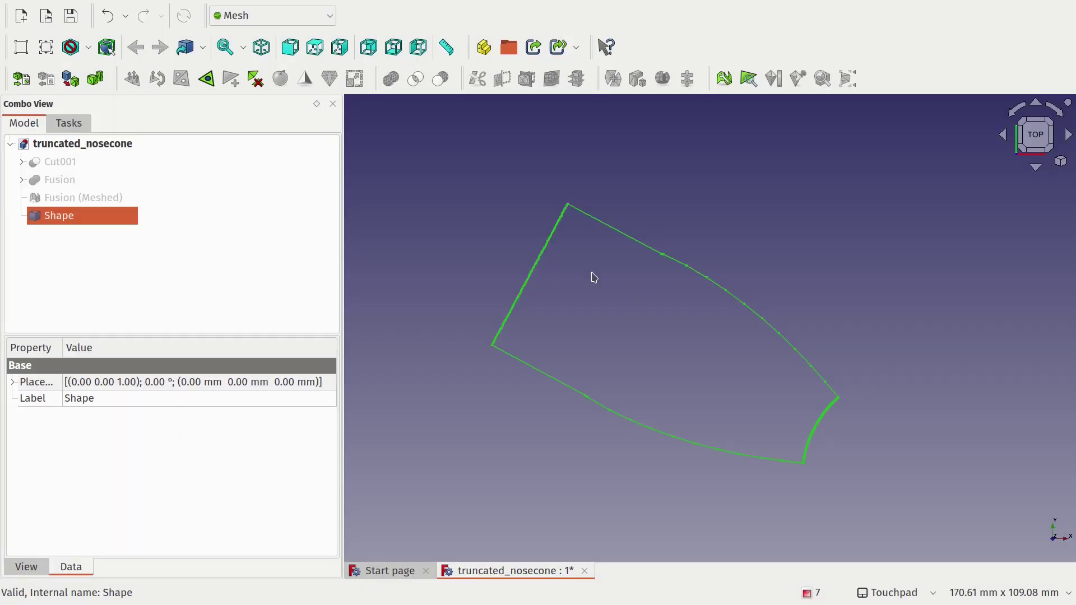
{"action": "mouse_move", "coordinate": [198, 6]}
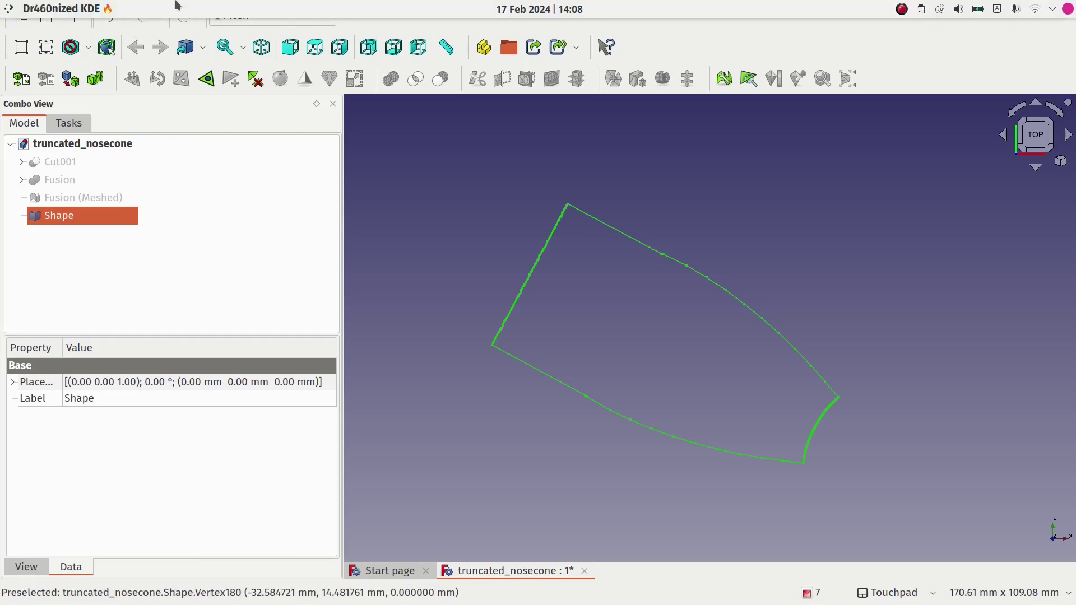
Minimize FreeCAD and open truncated_nosecone-Shape.svg from the desktop with Inkscape
{"action": "left_click", "coordinate": [240, 258]}
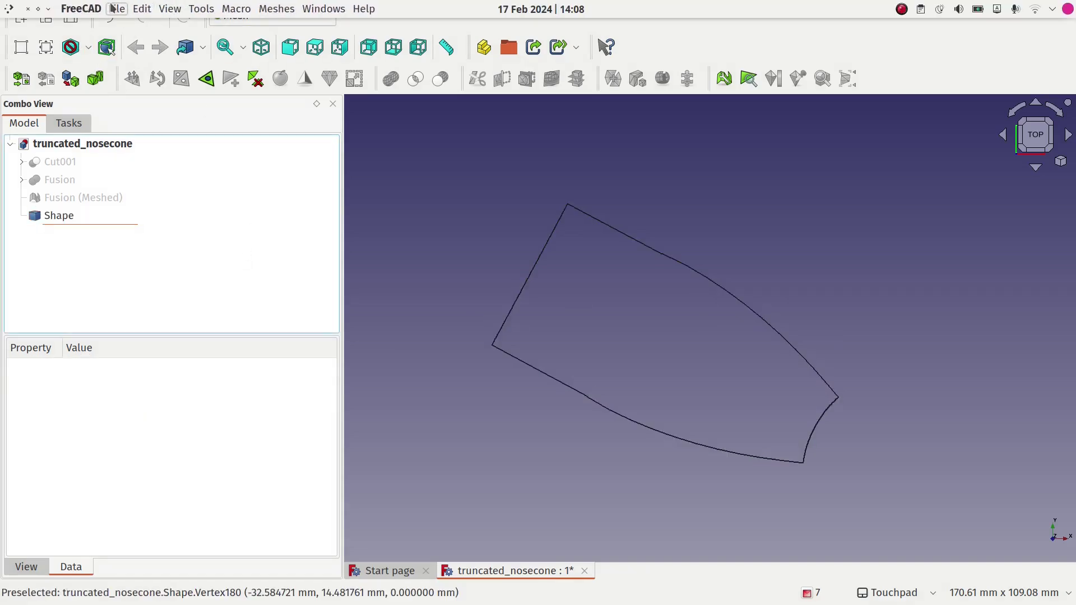
{"action": "left_click", "coordinate": [48, 9]}
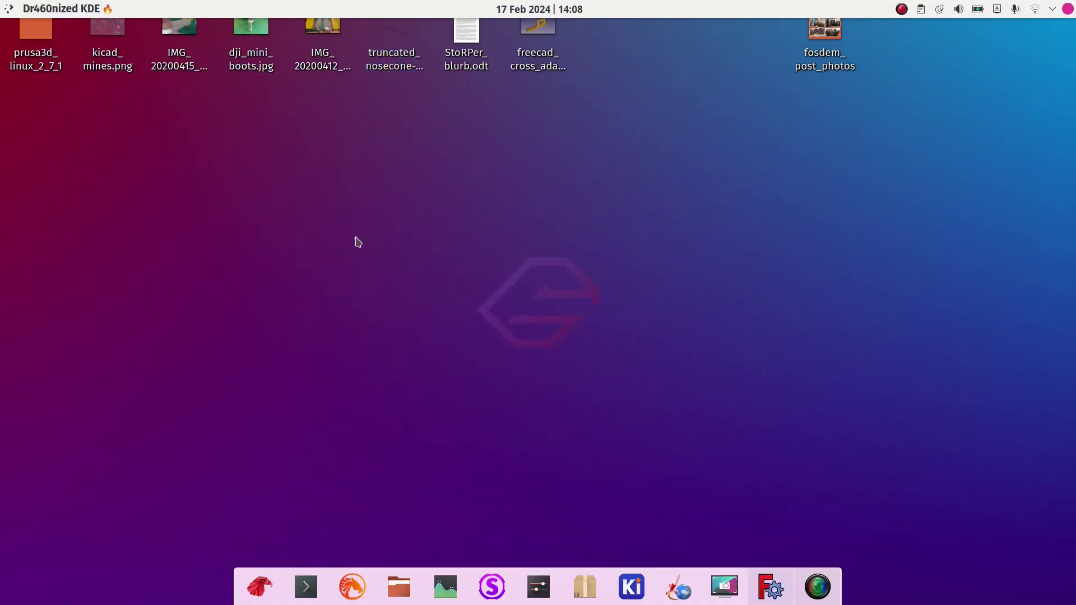
{"action": "right_click", "coordinate": [395, 37]}
{"action": "mouse_move", "coordinate": [440, 60]}
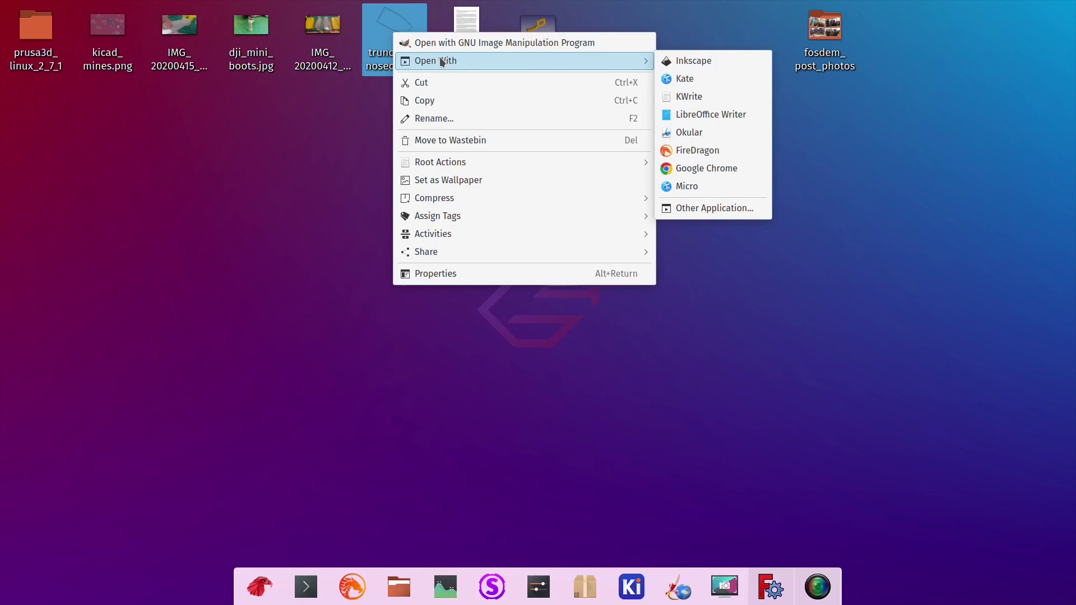
{"action": "left_click", "coordinate": [684, 61]}
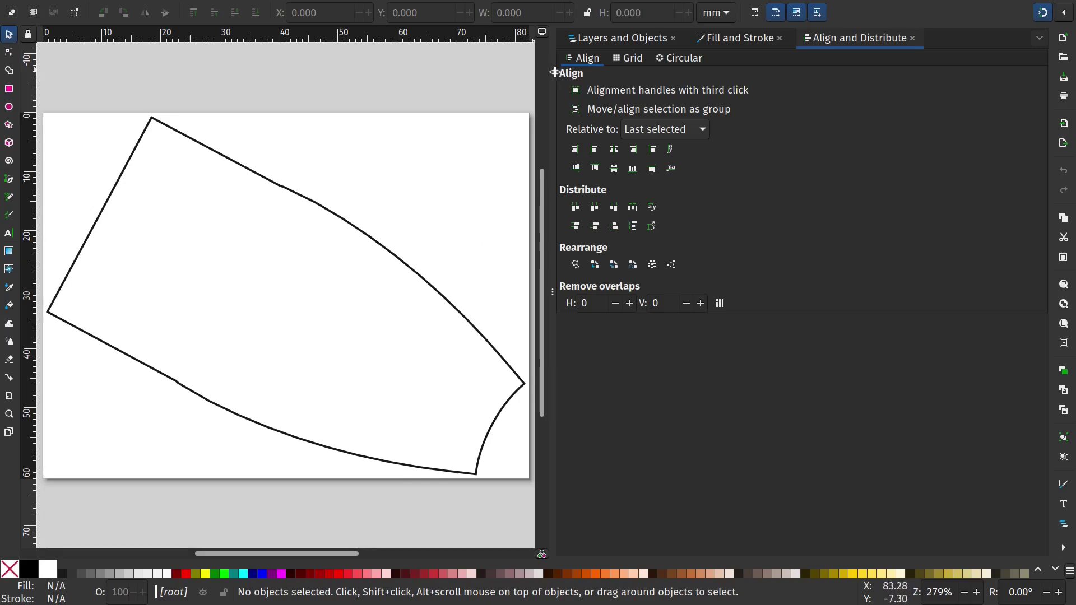
Widen the canvas by shrinking the docked panel, check the outline group, then deselect it
{"action": "left_click_drag", "start_coordinate": [555, 72], "coordinate": [685, 73]}
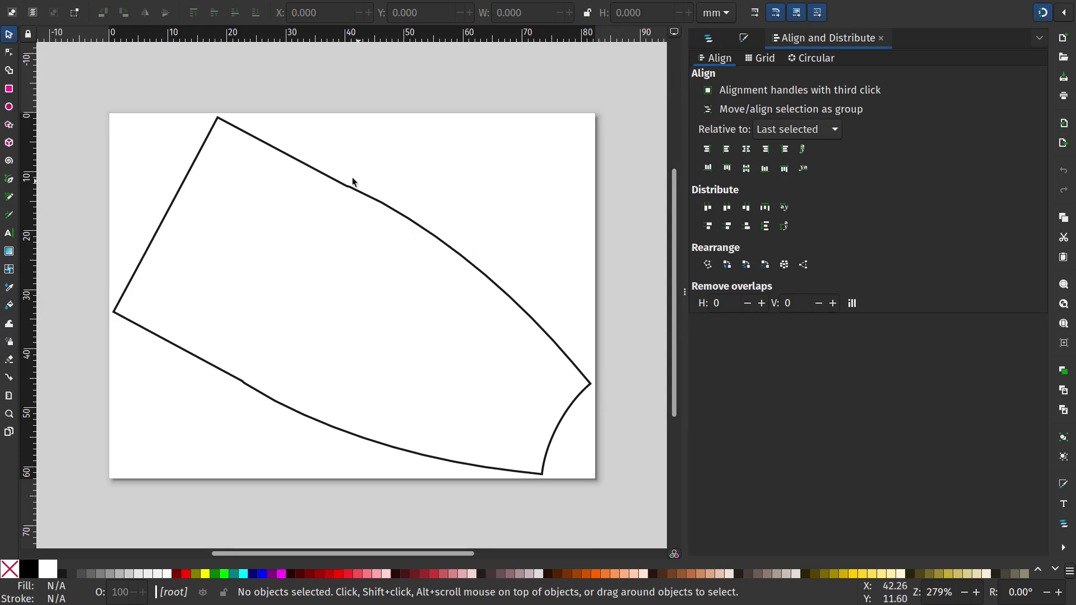
{"action": "left_click", "coordinate": [262, 141]}
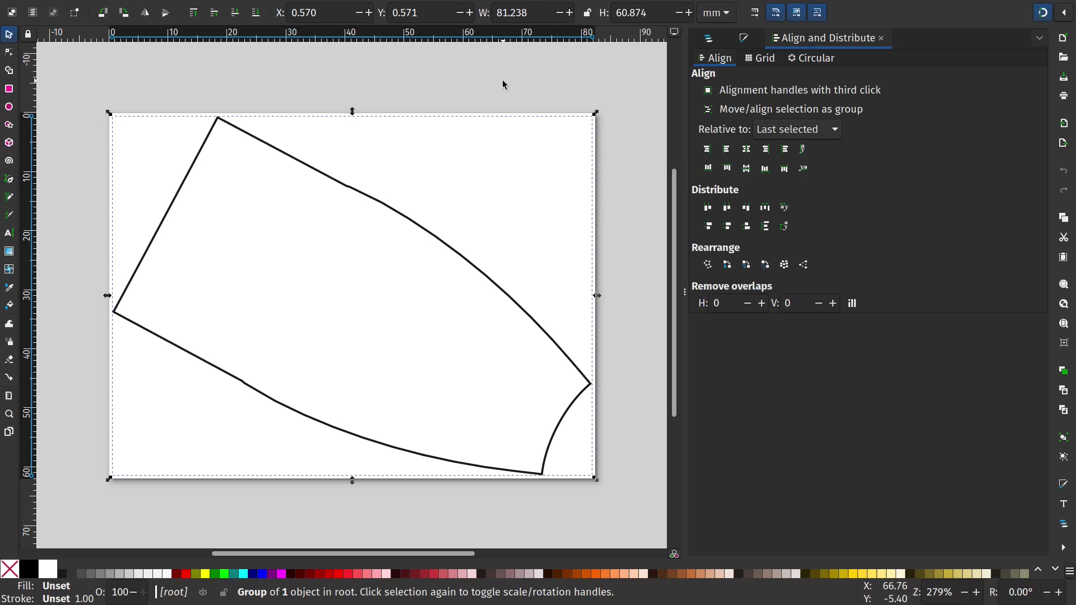
{"action": "left_click", "coordinate": [502, 83]}
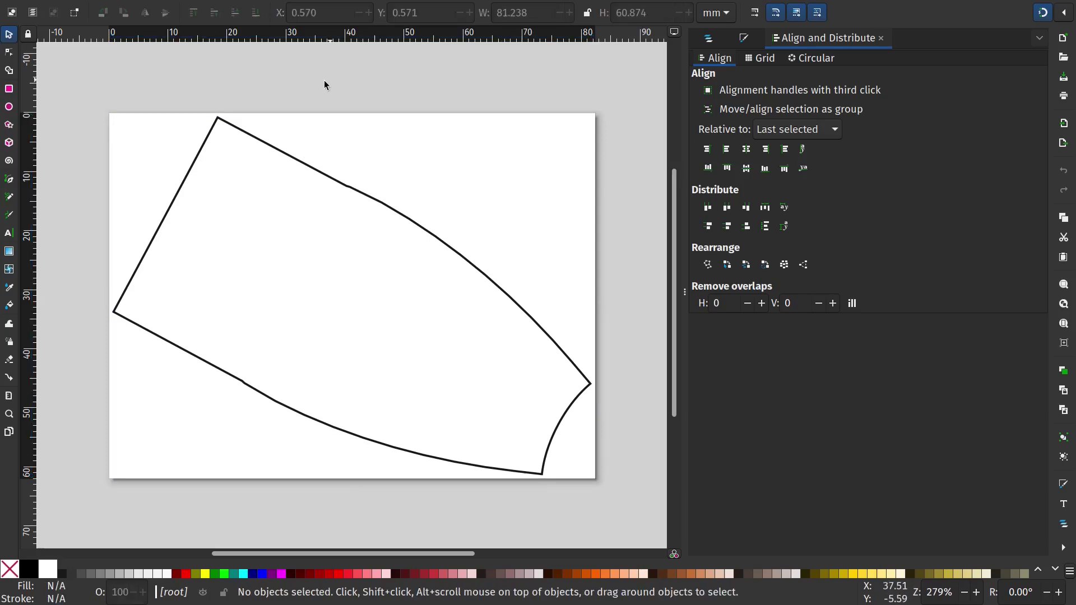